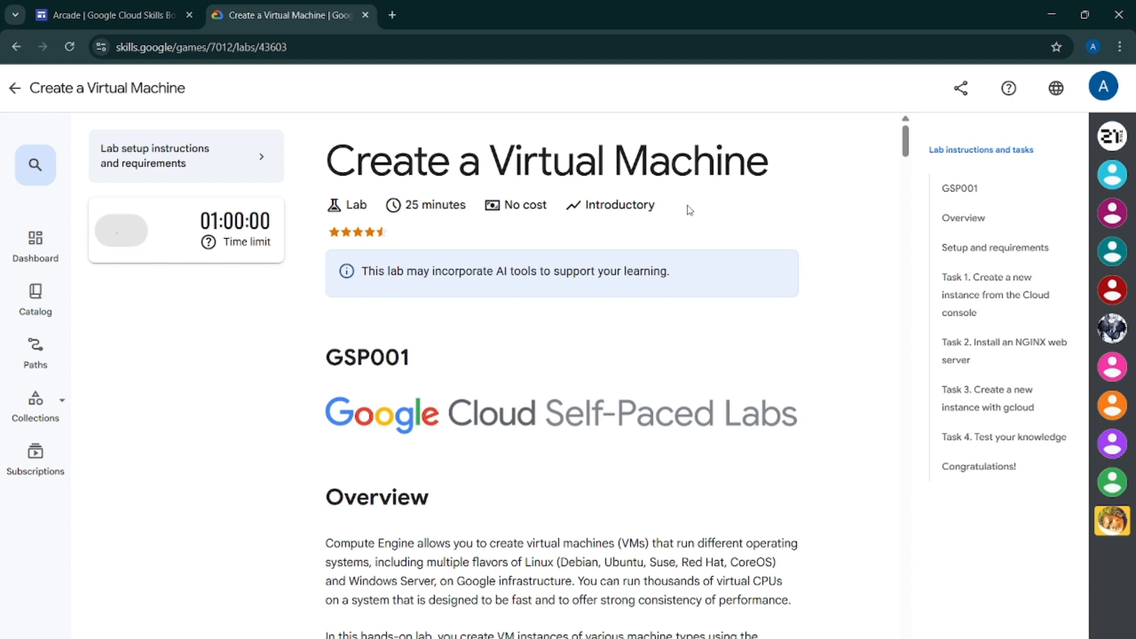
Open the lab's Google Cloud console link in an incognito window and accept the terms of service
right_click(224, 353)
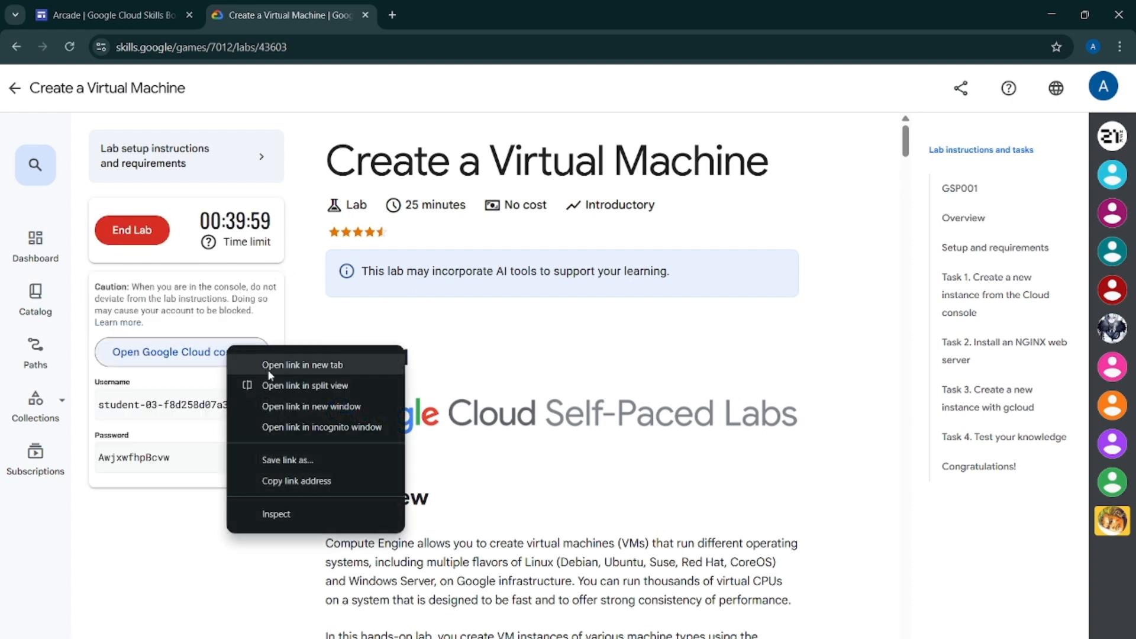
click(382, 421)
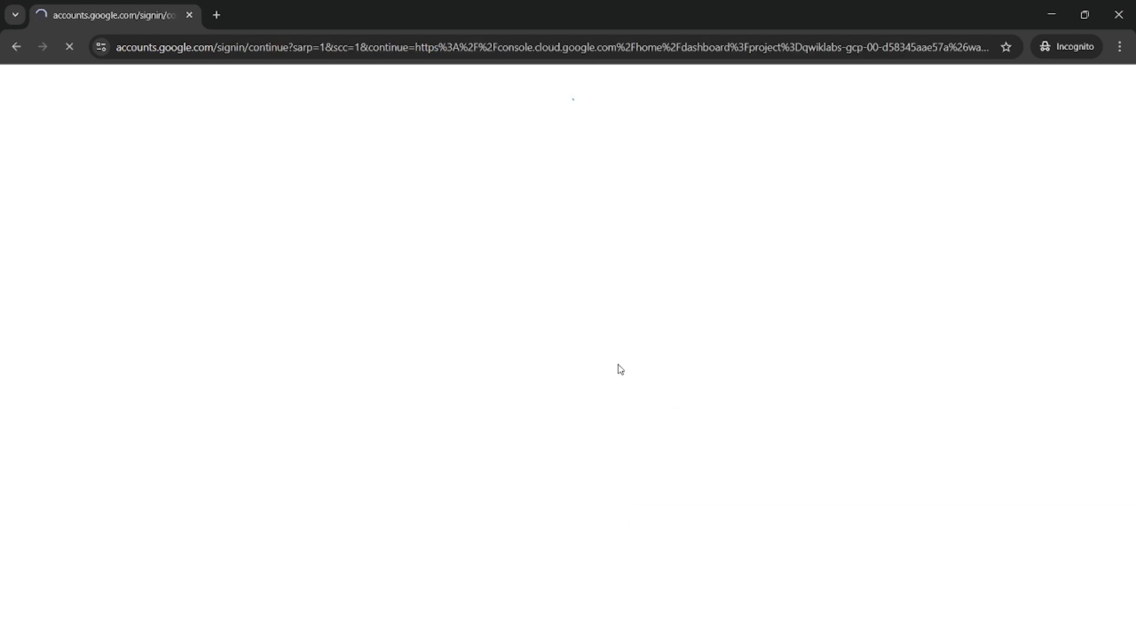
click(553, 501)
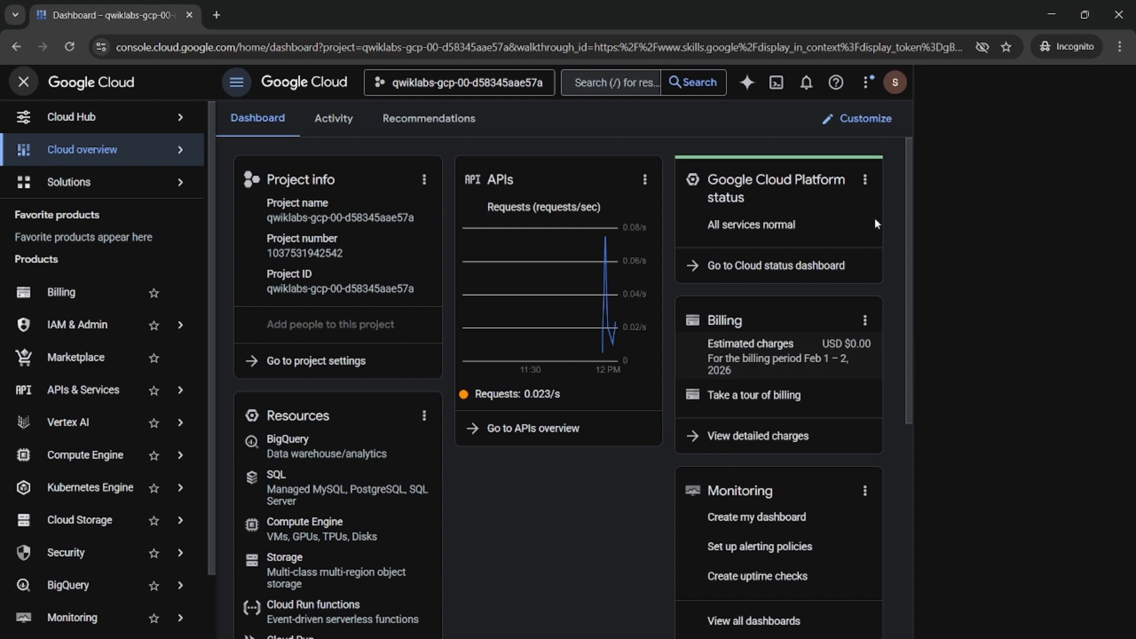
click(390, 500)
click(687, 583)
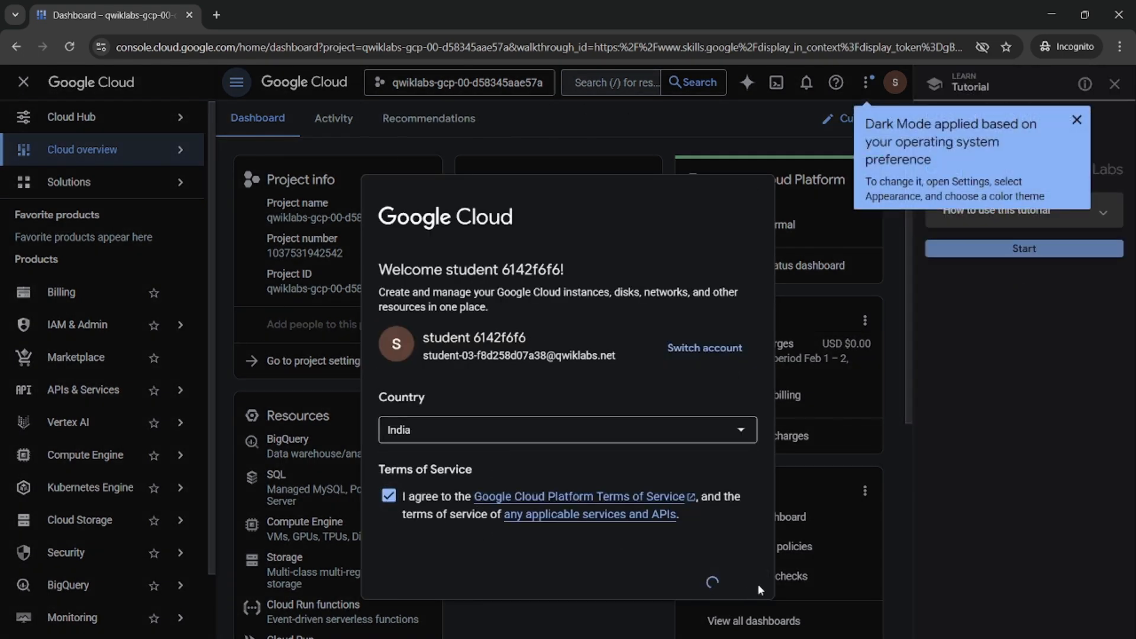
Dismiss the dark mode notice and close the tutorial panel in the console
click(1077, 119)
click(1115, 84)
click(1101, 420)
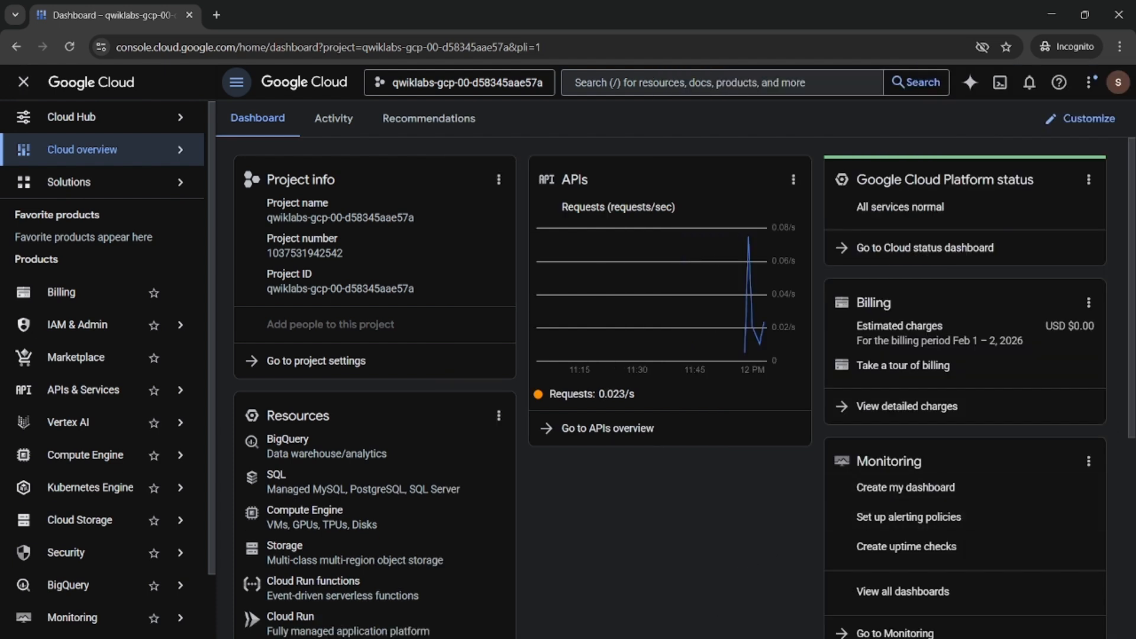
Copy the command that sets the compute region to us-west1 from the lab instructions
mouse_move(736, 638)
click(662, 598)
click(1001, 277)
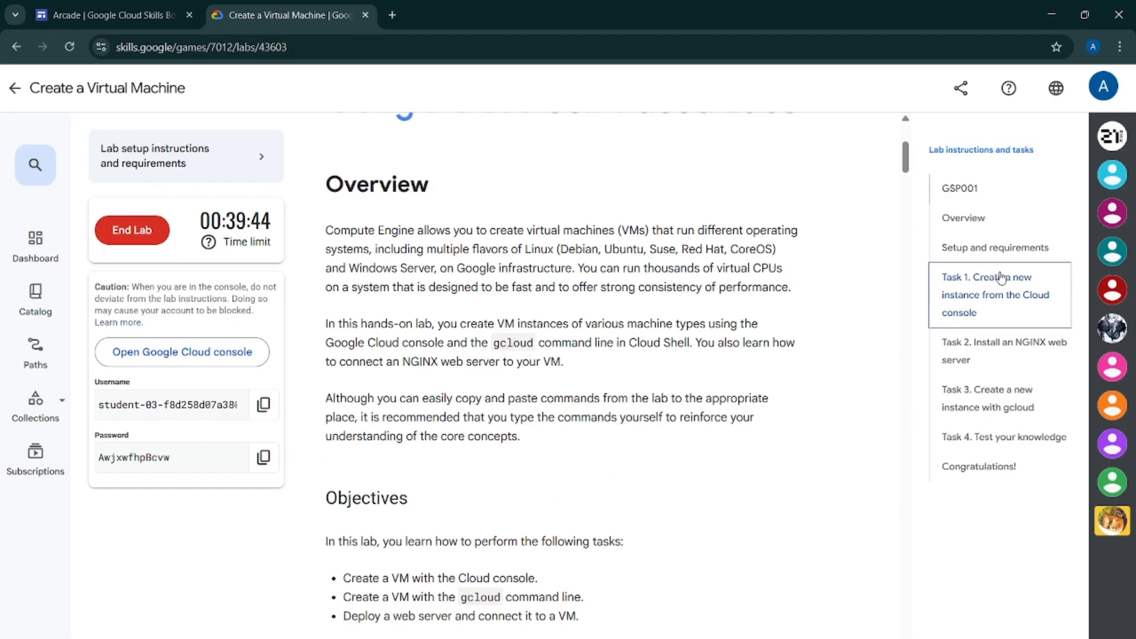
scroll(743, 363, up, 7)
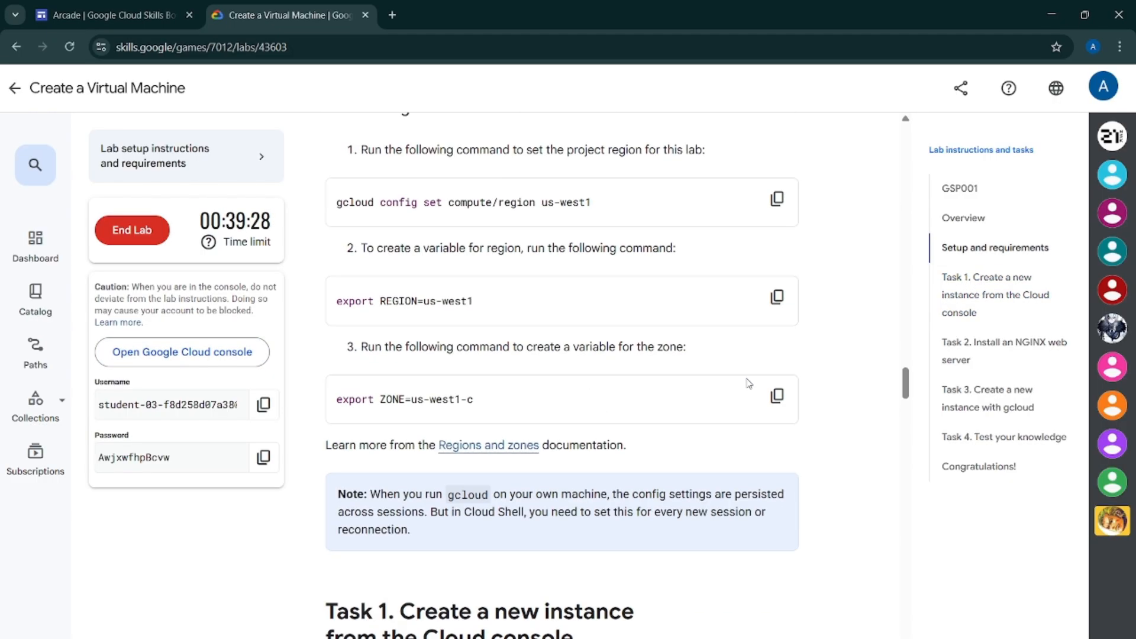
scroll(744, 396, up, 5)
scroll(515, 386, down, 1)
scroll(432, 322, up, 1)
scroll(519, 379, up, 1)
scroll(703, 375, down, 4)
click(777, 348)
Activate Cloud Shell, enlarge its terminal panel, and authorize it
mouse_move(733, 638)
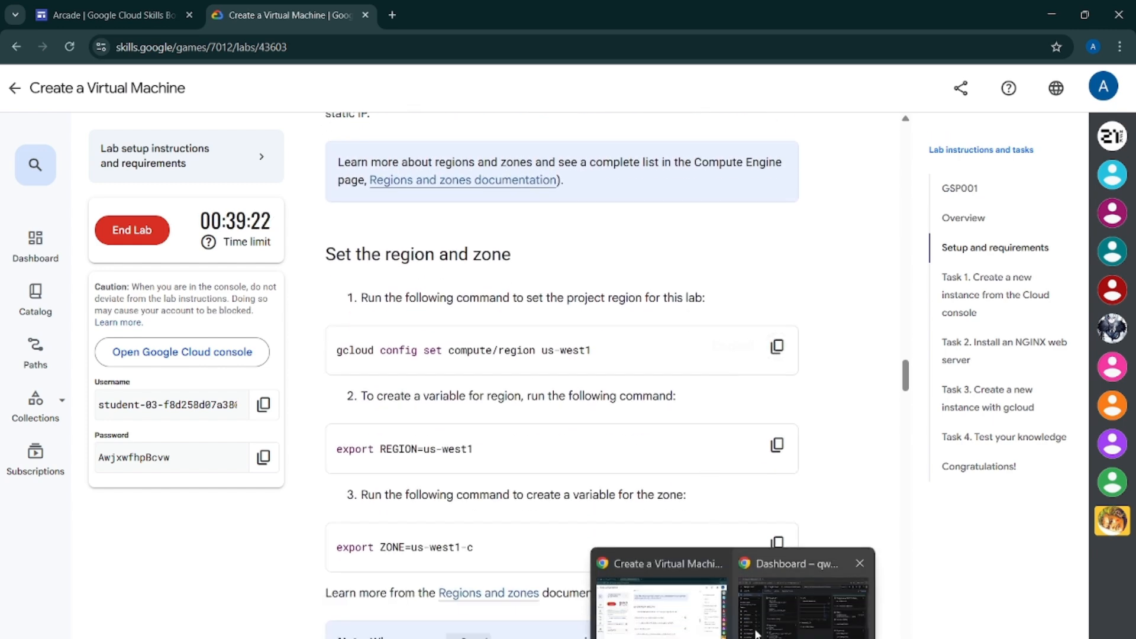
click(806, 597)
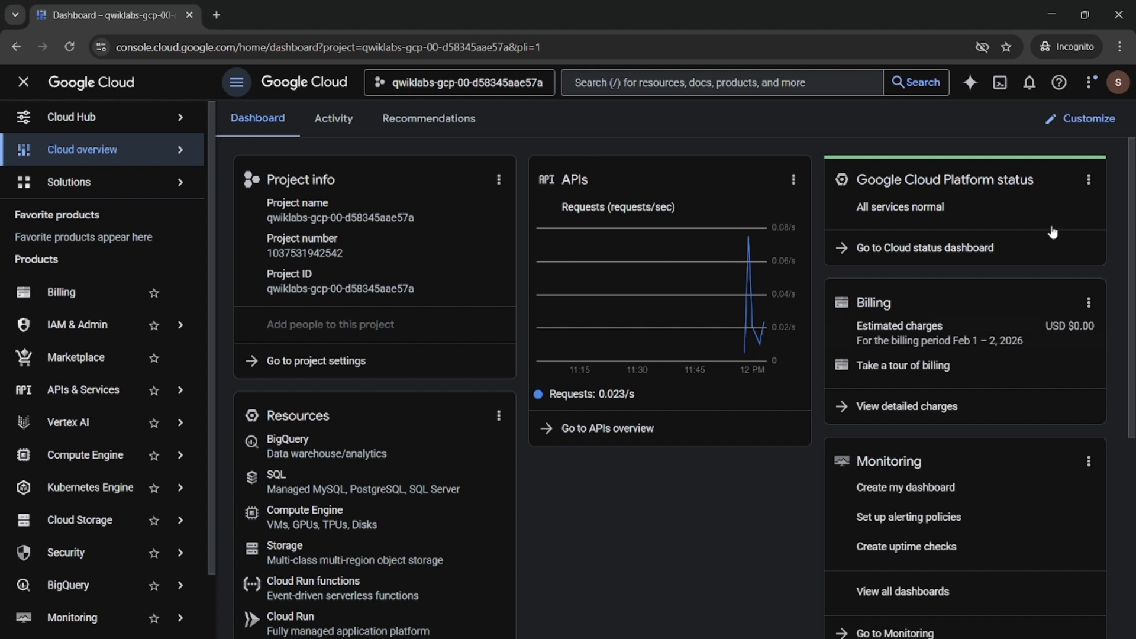
click(998, 86)
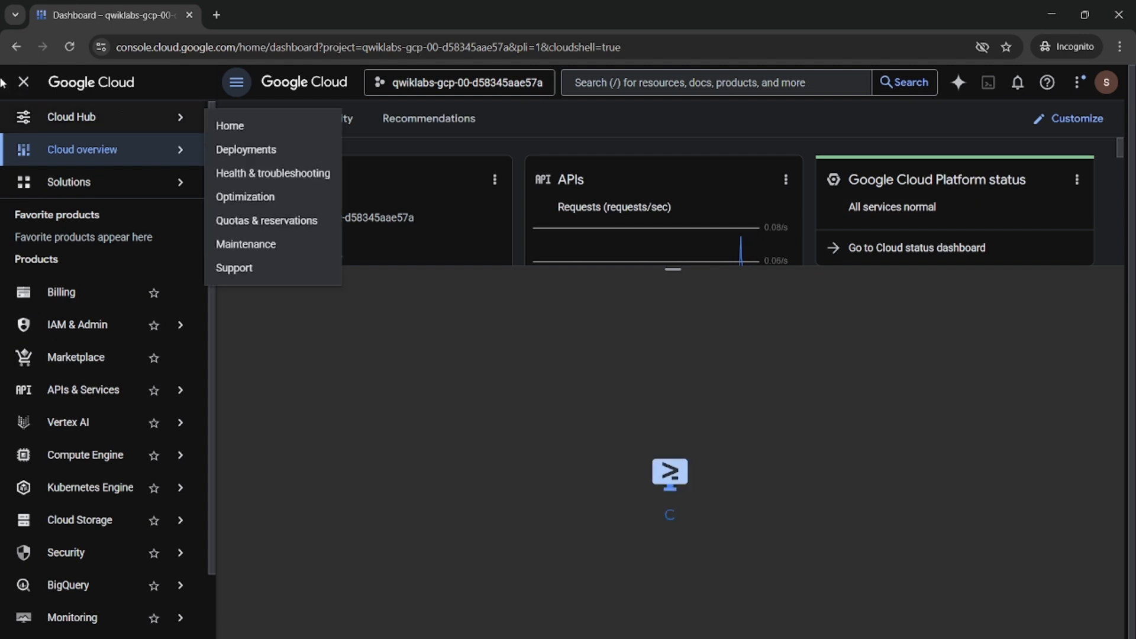
click(22, 83)
drag(583, 262, 545, 105)
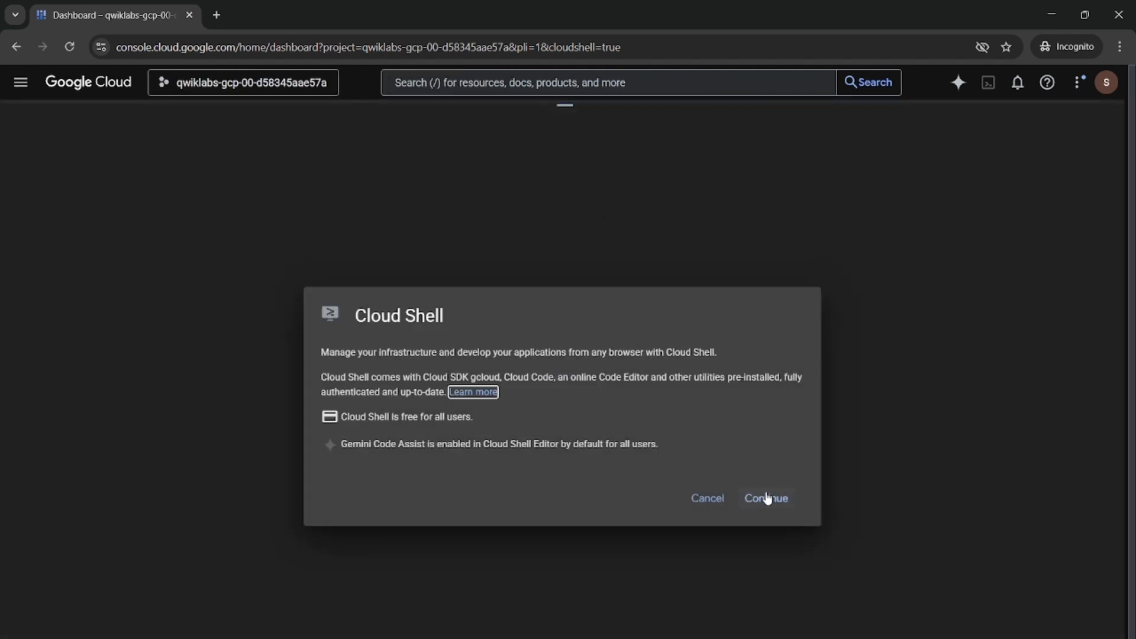
click(766, 498)
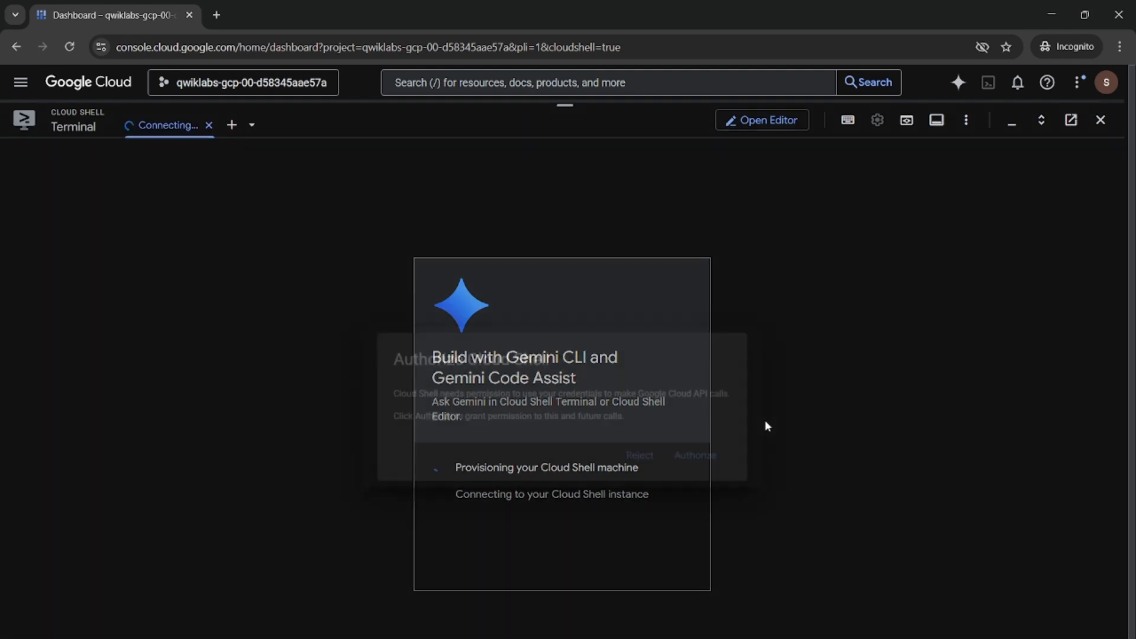
click(709, 459)
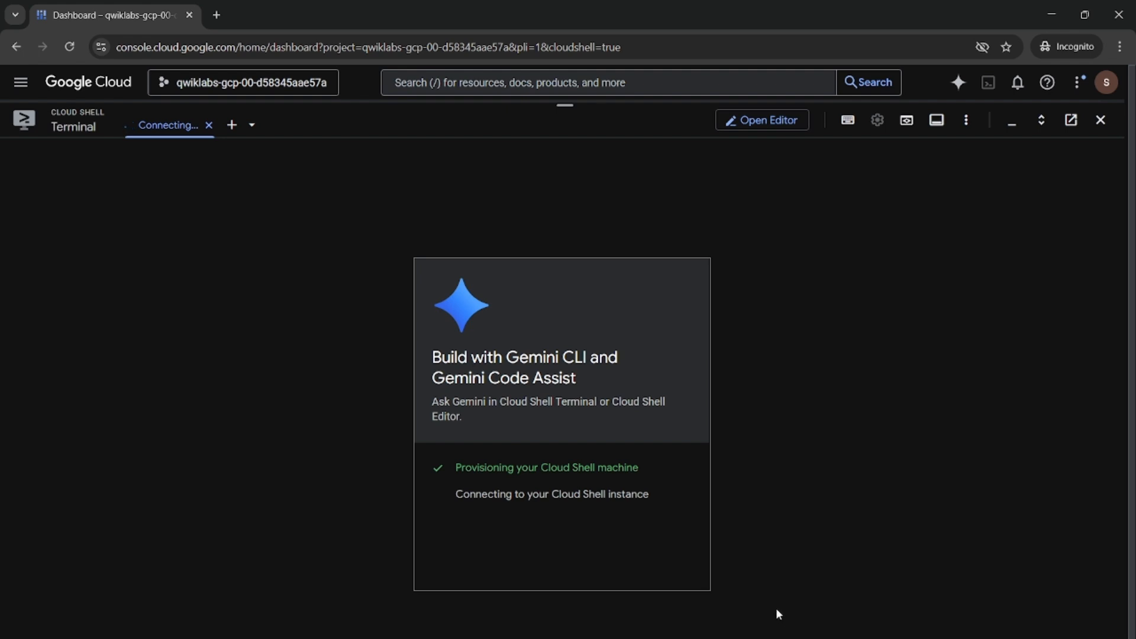
Dismiss the Gemini CLI banner and run gcloud config set compute/region us-west1 in Cloud Shell
mouse_move(733, 638)
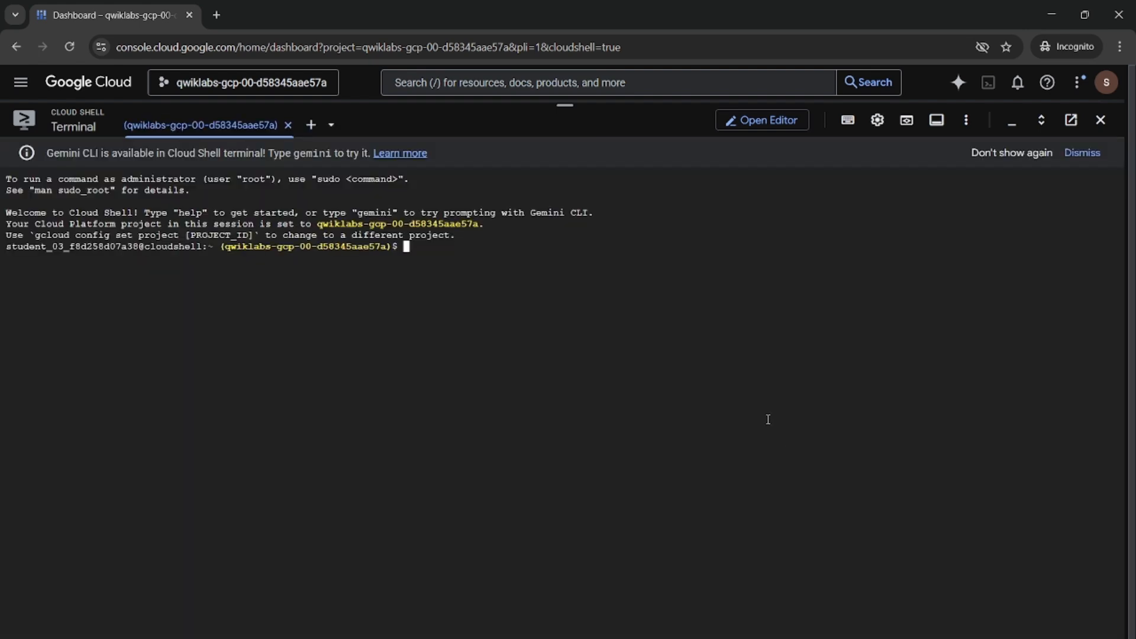
click(1000, 155)
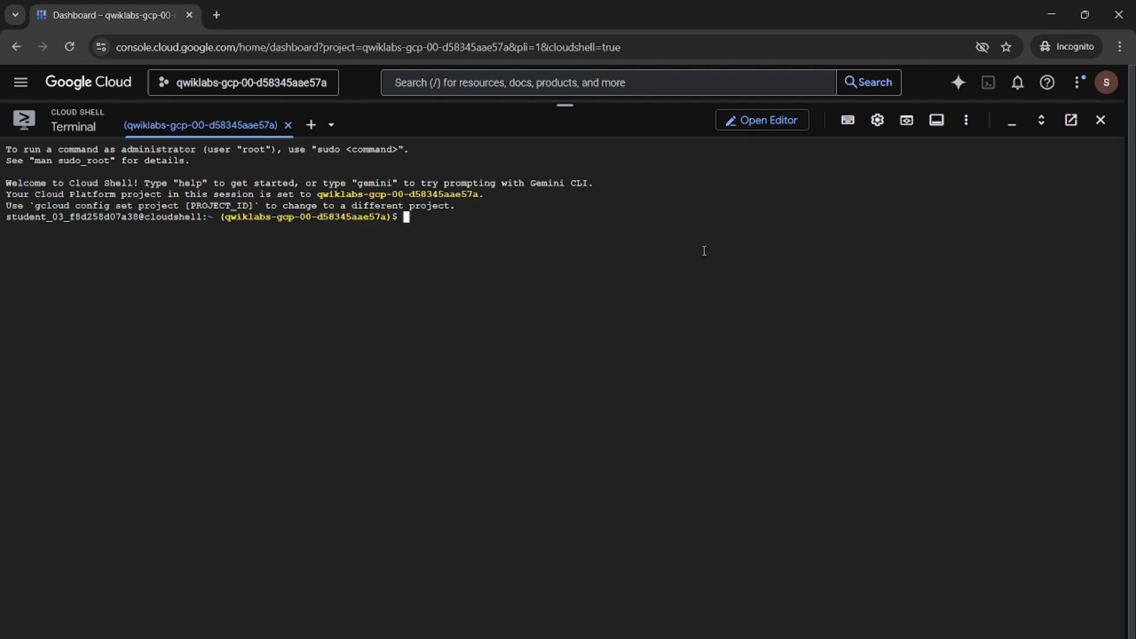
key(ctrl+v)
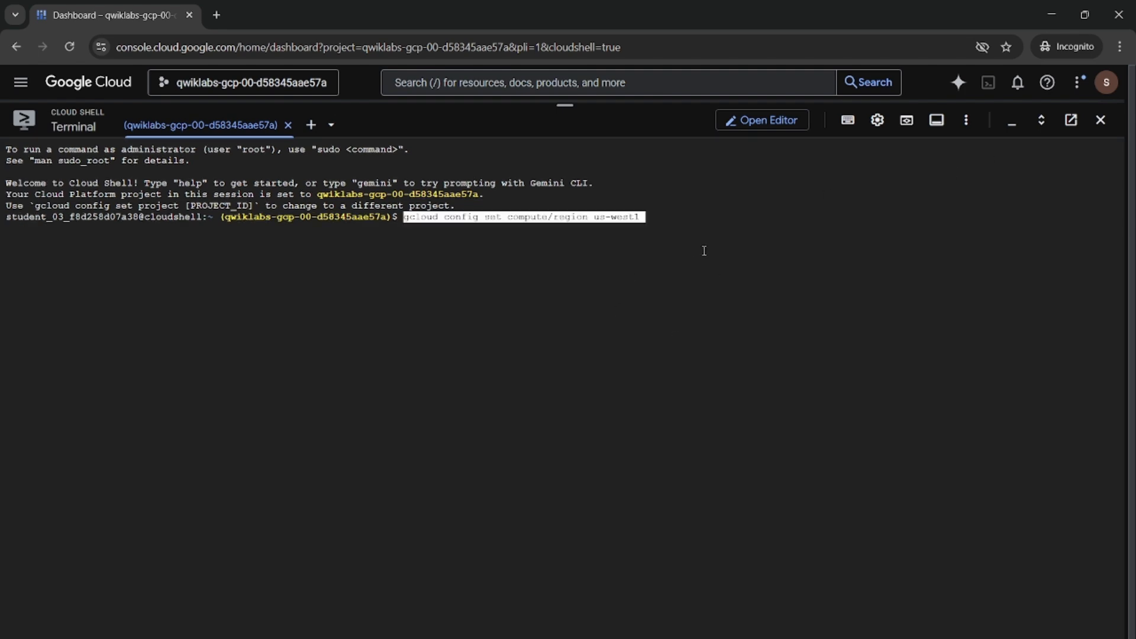
key(Return)
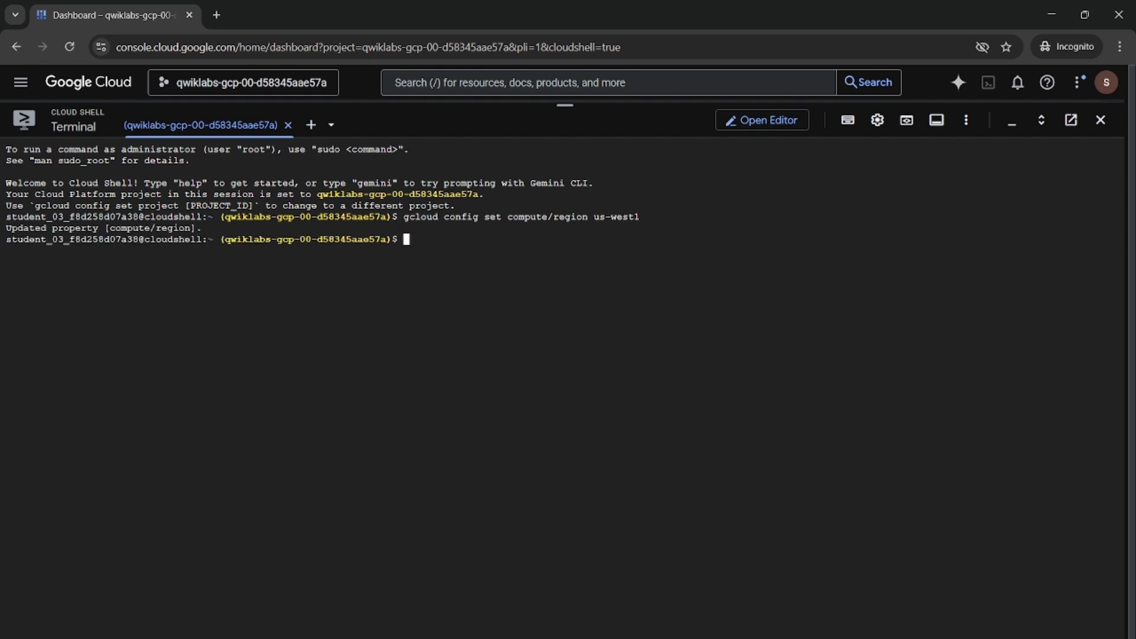
Copy the region variable command from the lab and run export REGION=us-west1 in Cloud Shell
click(654, 610)
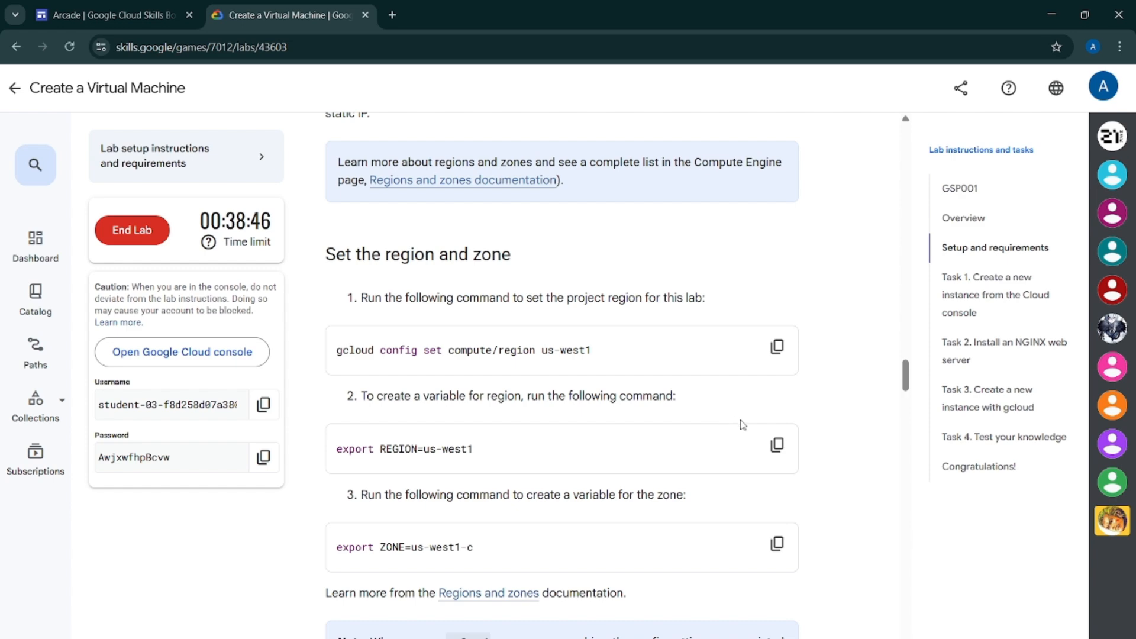
click(786, 449)
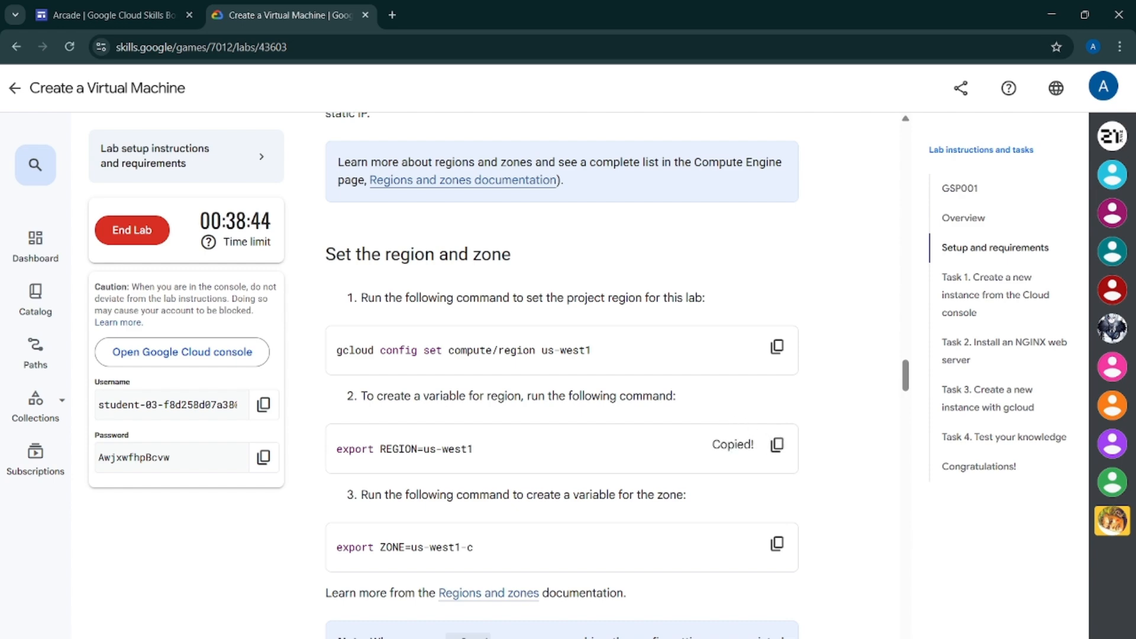
click(734, 638)
click(782, 609)
key(ctrl+v)
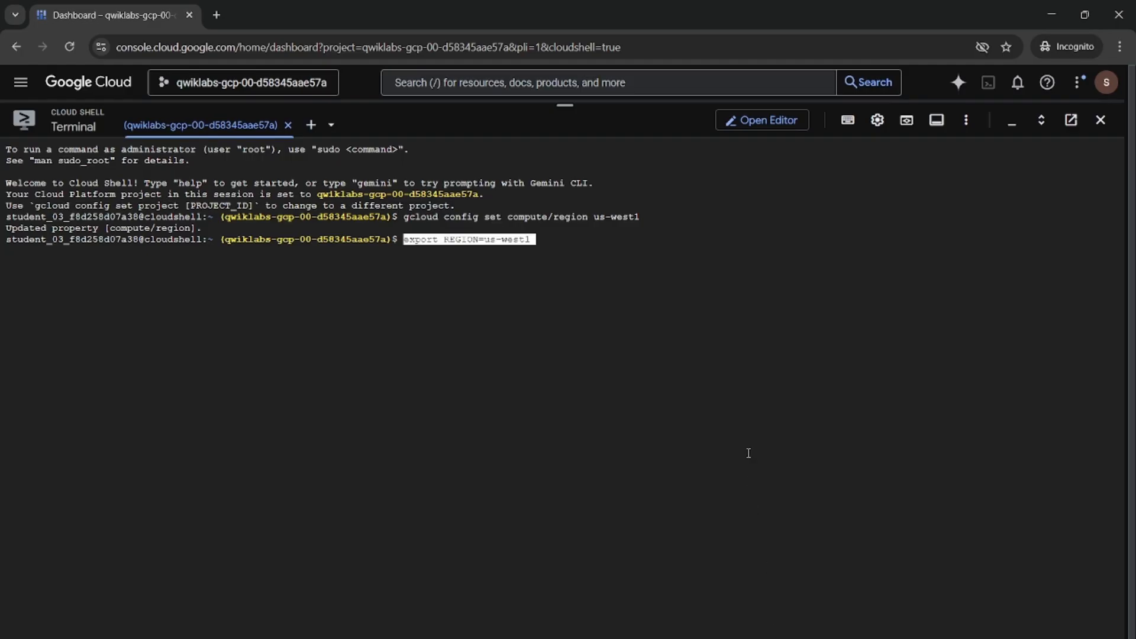
key(Return)
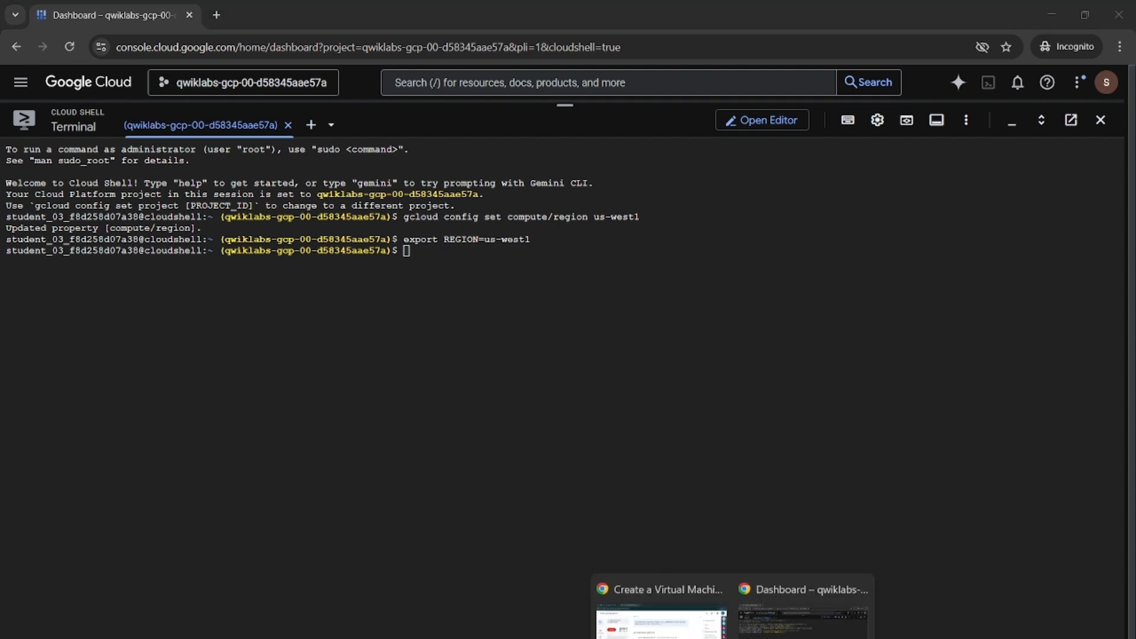
Copy the zone variable command from the lab and run export ZONE=us-west1-c in Cloud Shell
click(675, 635)
click(776, 543)
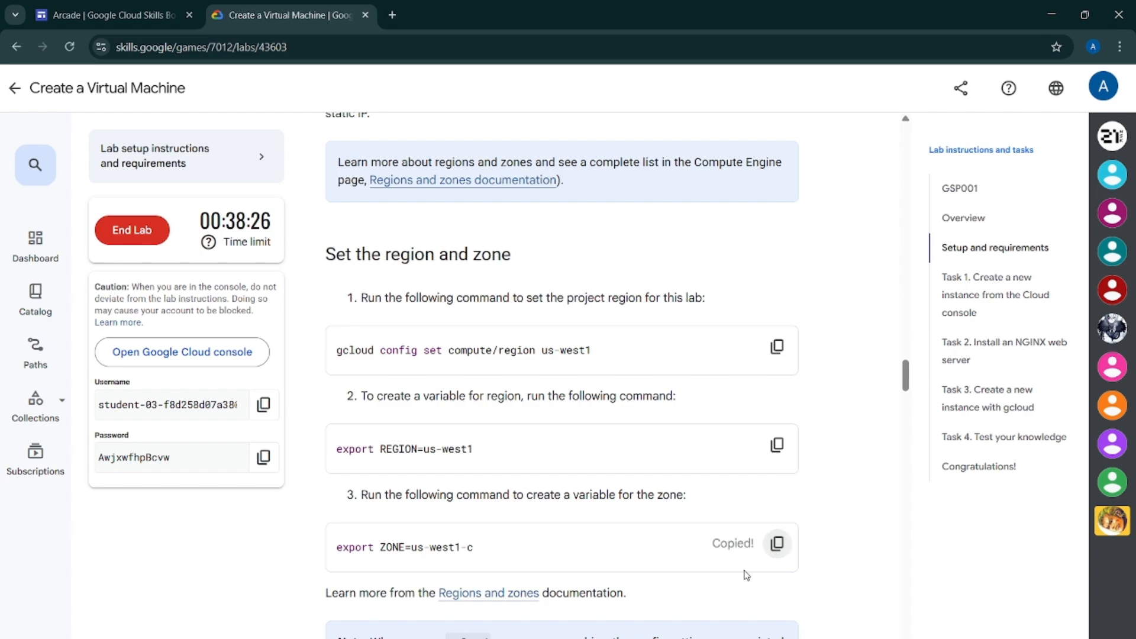
mouse_move(733, 638)
click(749, 594)
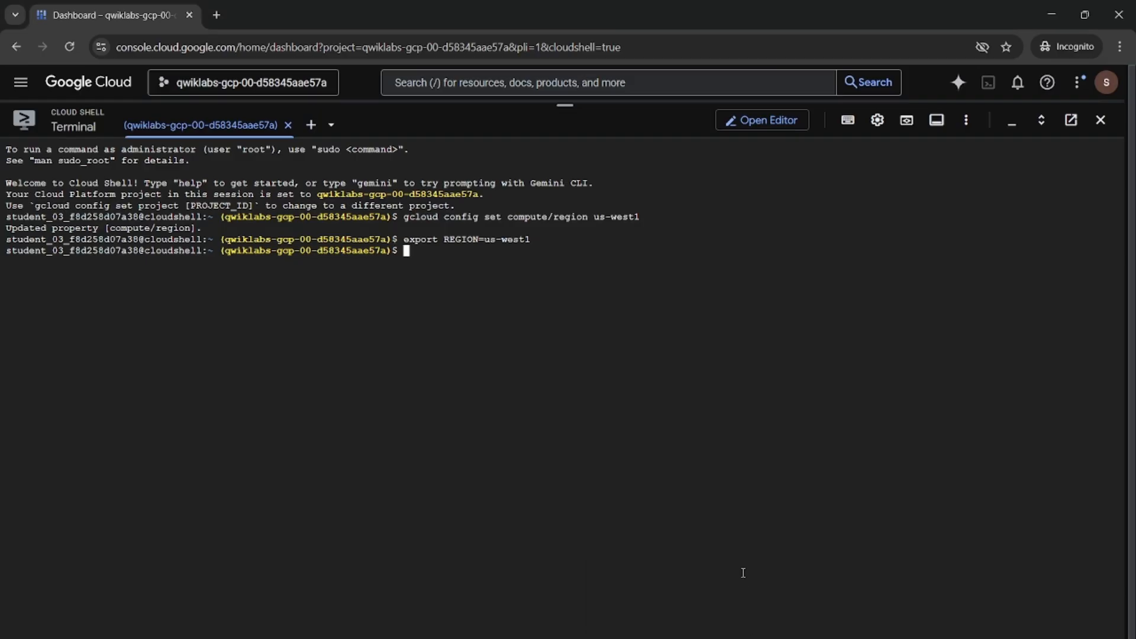
key(ctrl+v)
key(Return)
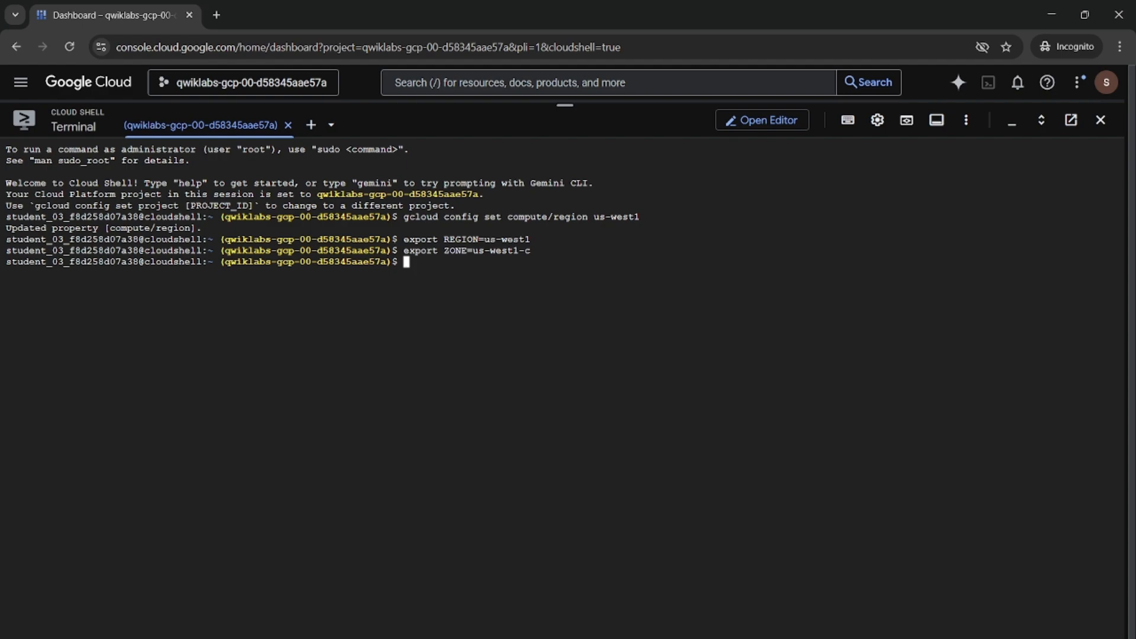
Check the Task 1 instructions in the lab, then minimize the Cloud Shell terminal
mouse_move(731, 638)
click(669, 615)
scroll(679, 511, down, 10)
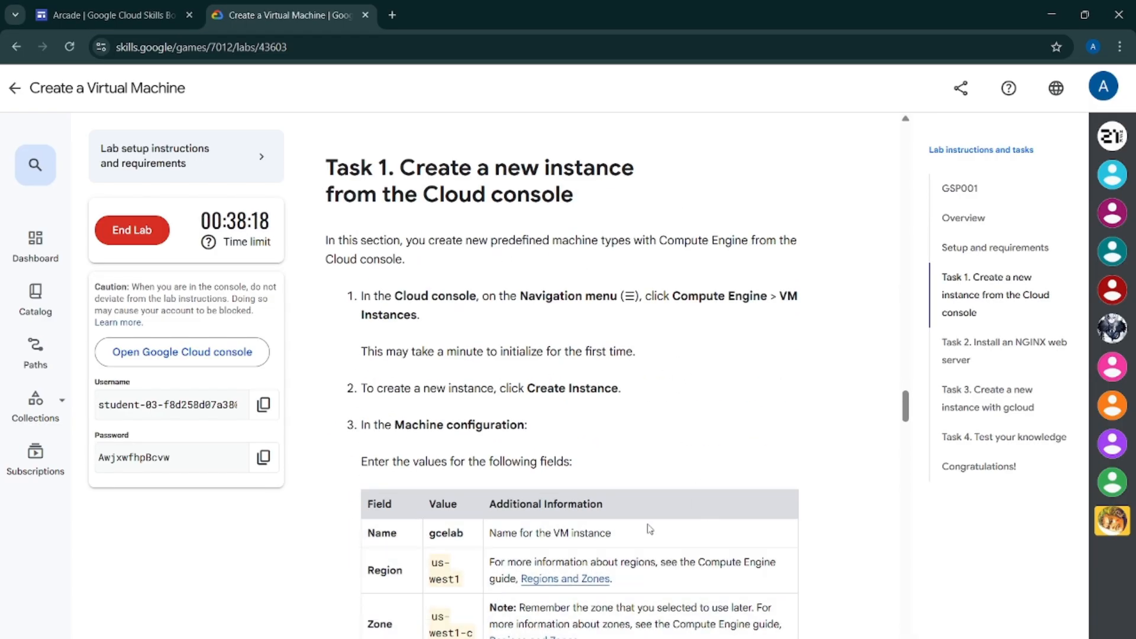
mouse_move(653, 626)
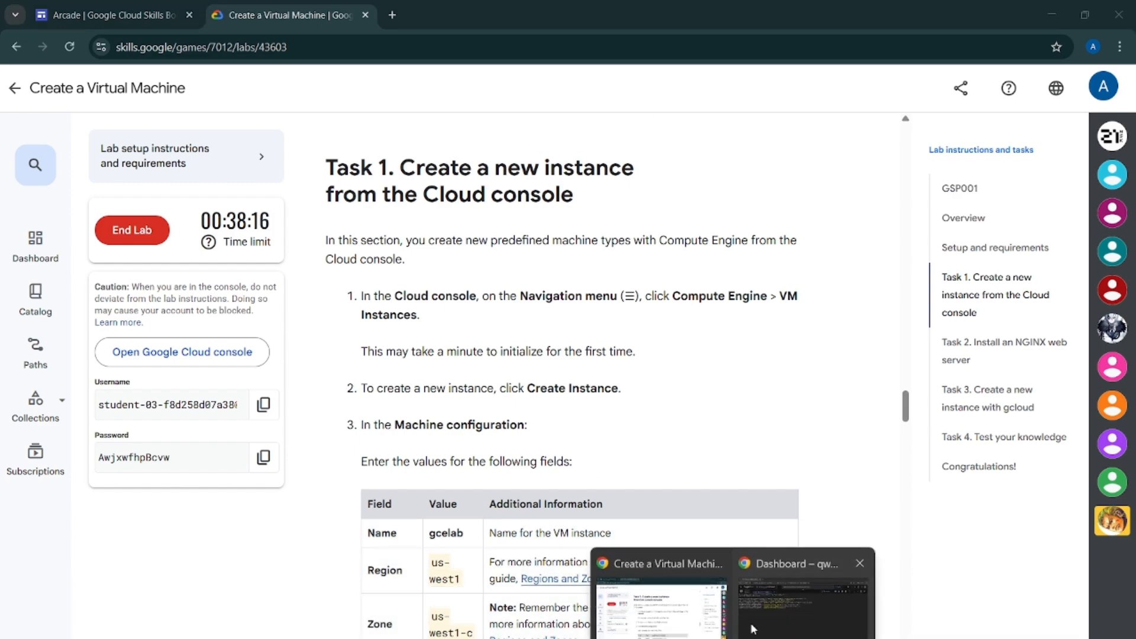
click(803, 595)
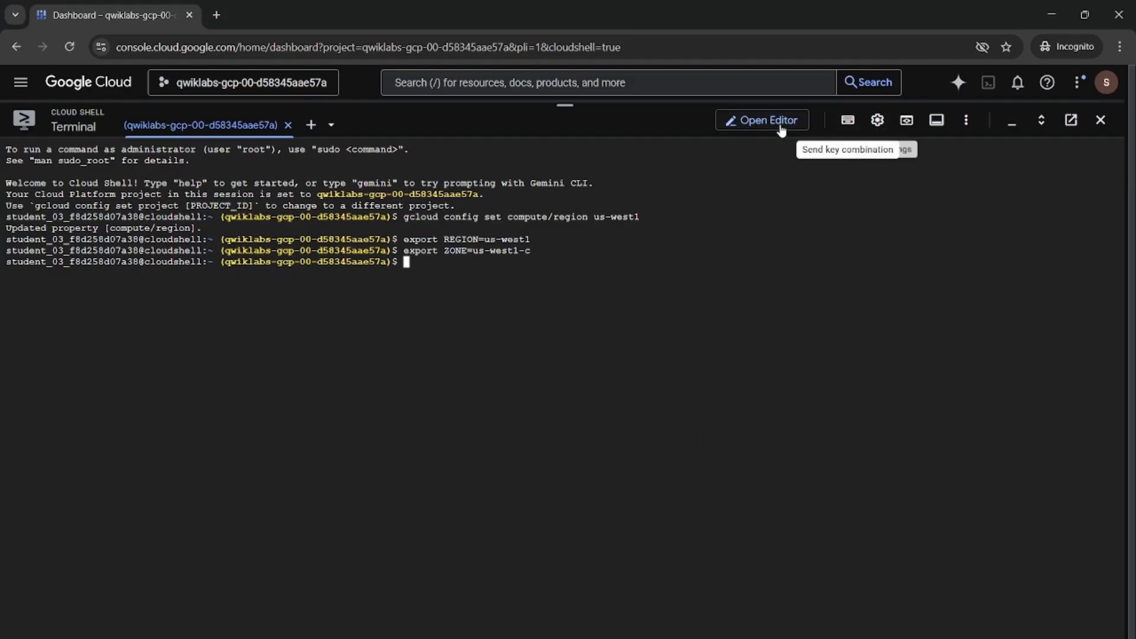
click(1013, 126)
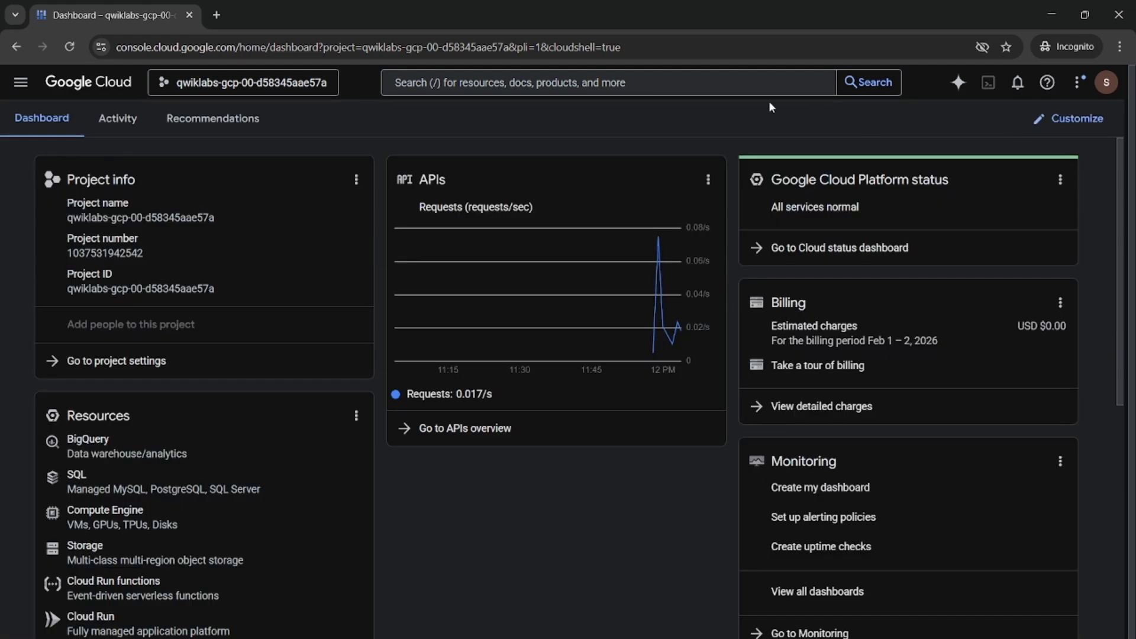
Search the console for VM instances and open the VM instances page
click(710, 82)
text(VM ION)
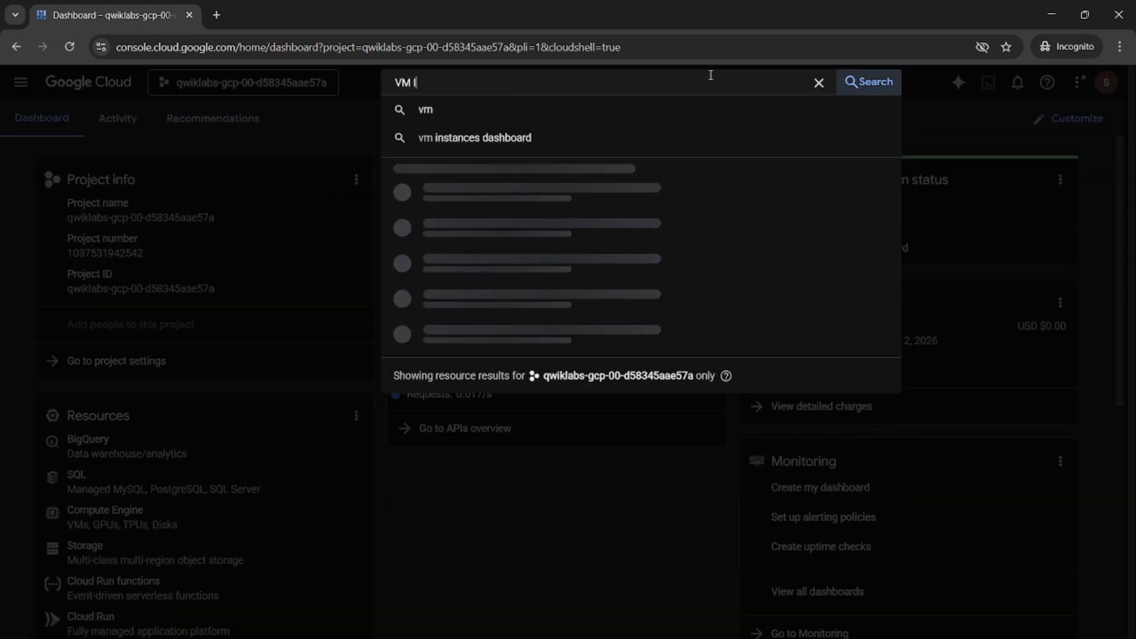
key(BackSpace)
key(BackSpace)
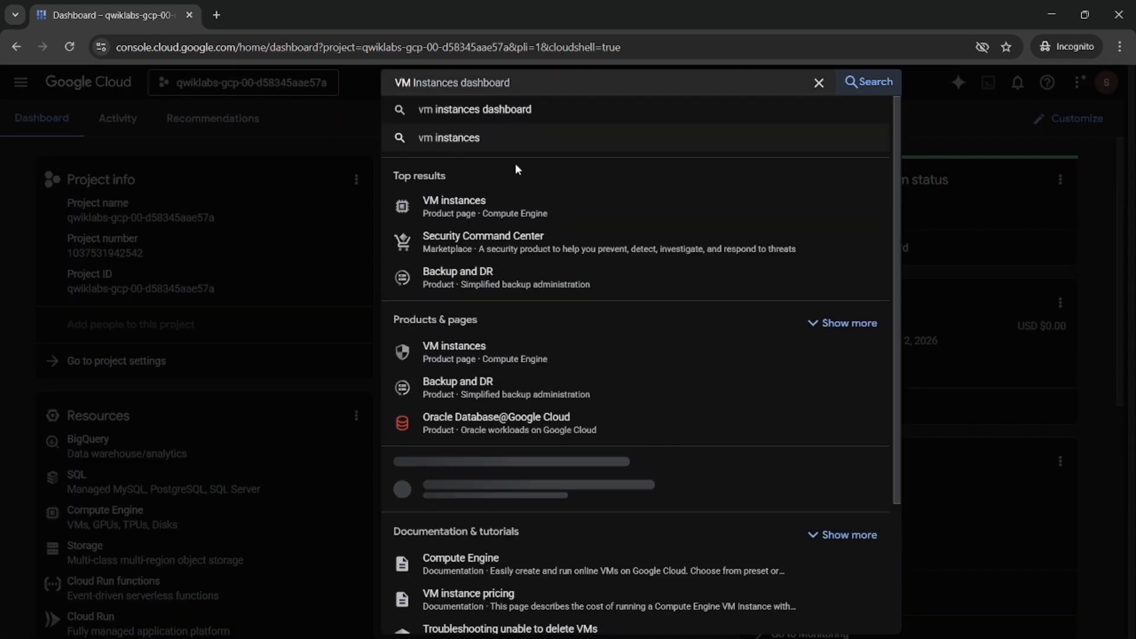
click(473, 207)
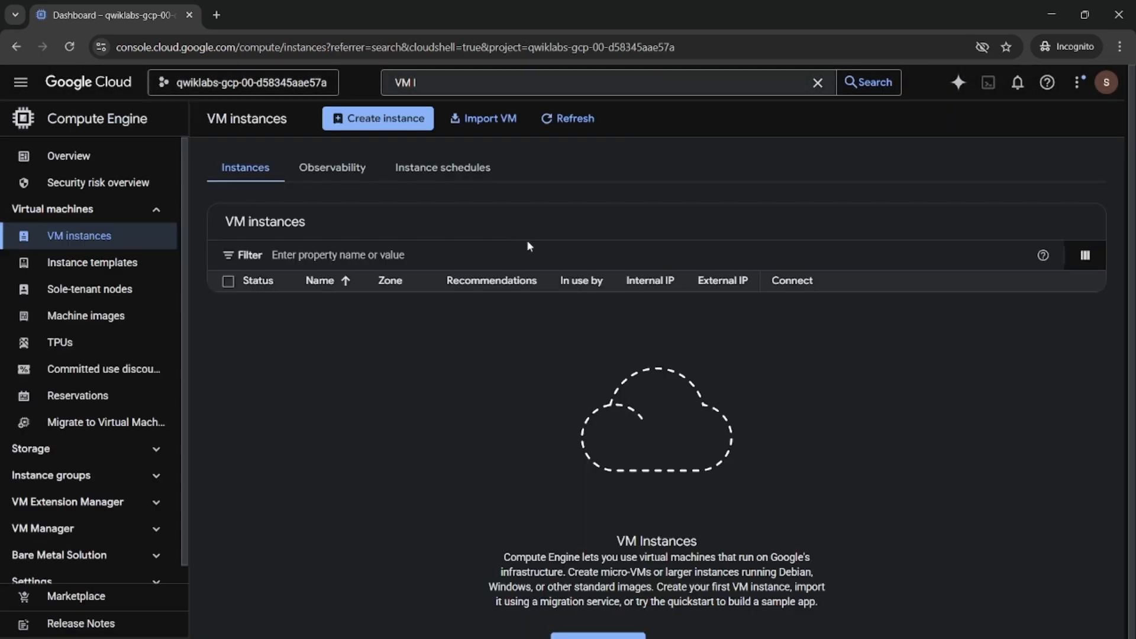
Start creating a new VM instance, closing the tutorial panel and the template tip
click(388, 121)
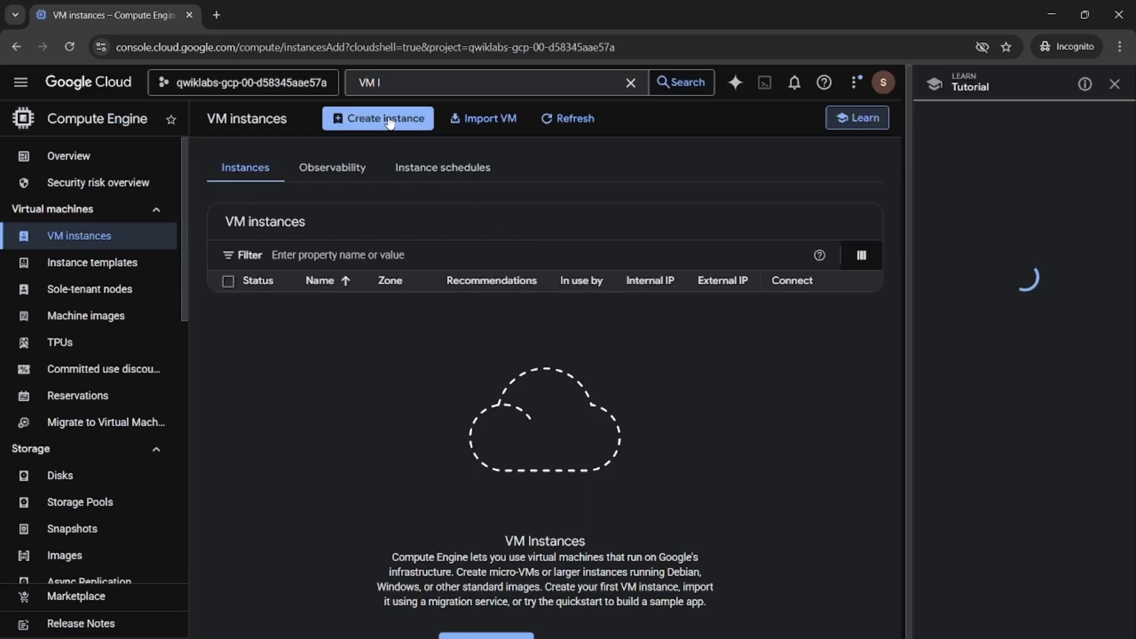
click(1115, 84)
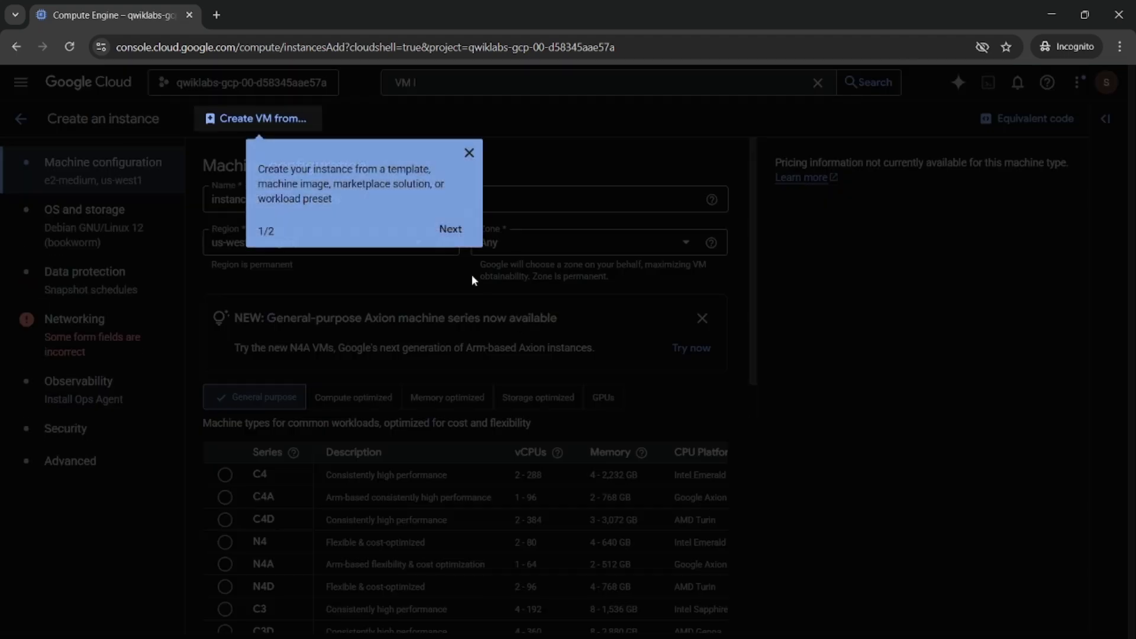
click(470, 155)
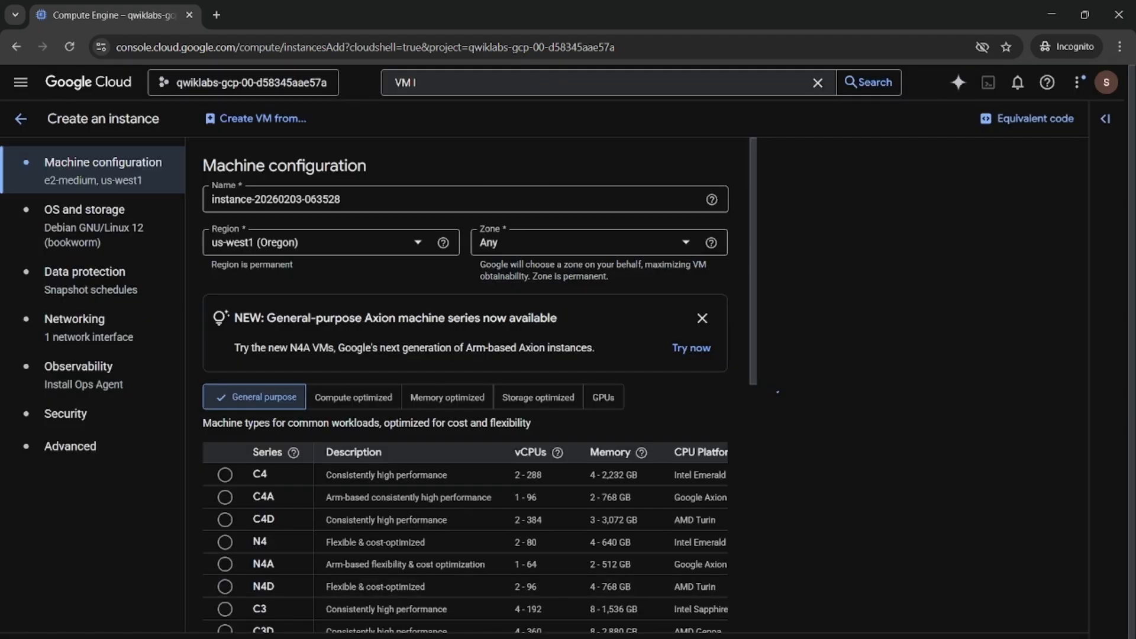
Review the machine configuration values required by the lab instructions
click(662, 603)
scroll(532, 416, down, 3)
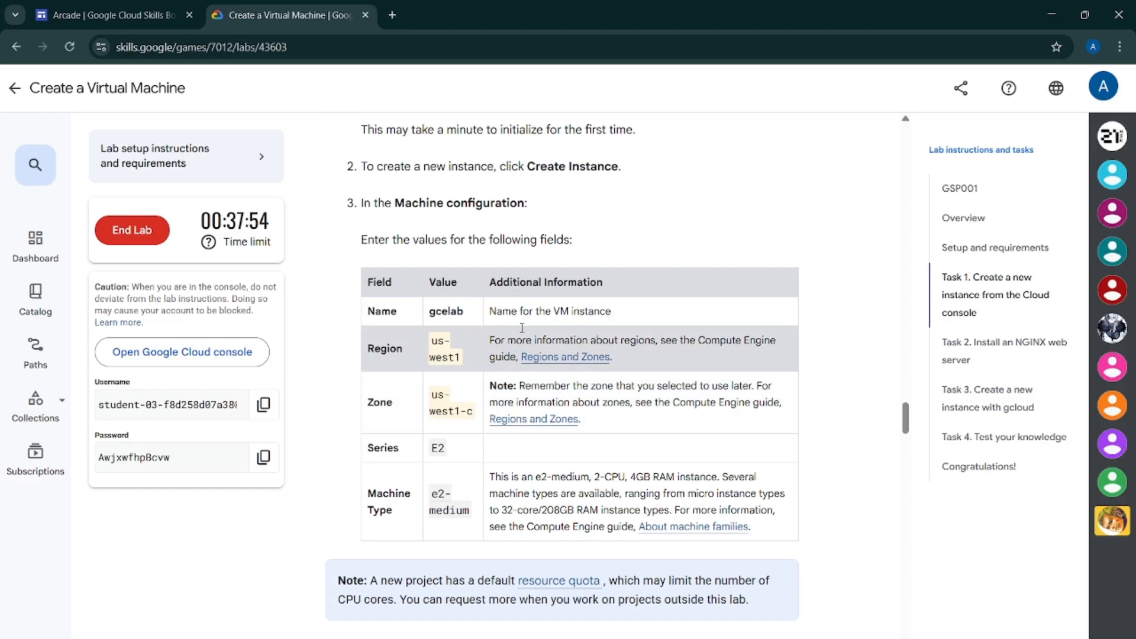
Name the new VM instance gcelab, copying the name from the lab instructions
double_click(432, 310)
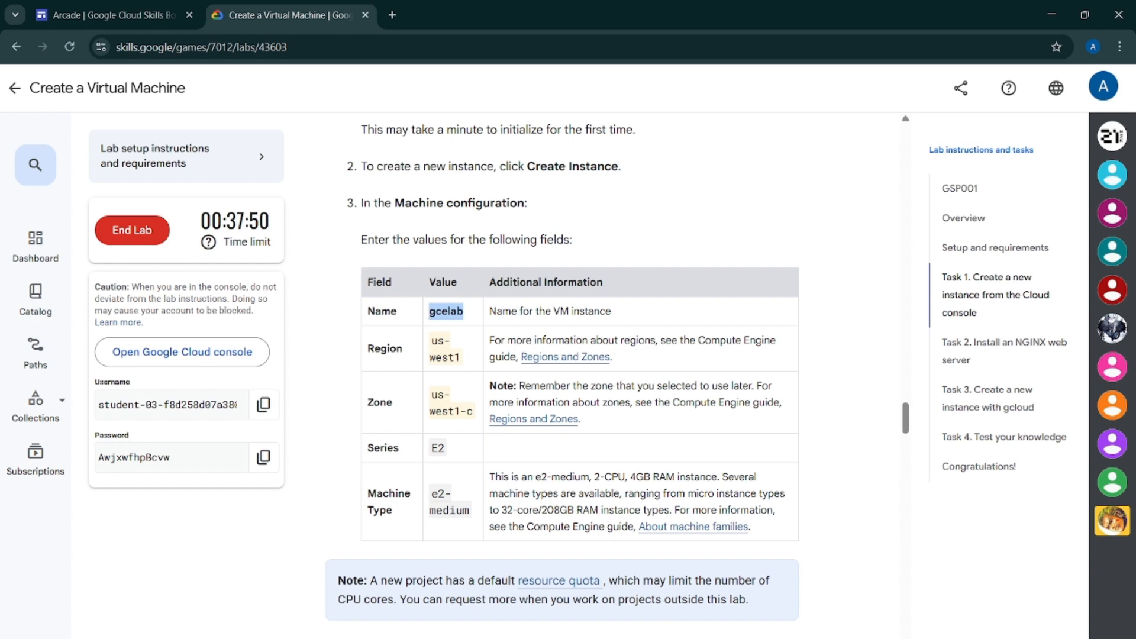
click(751, 606)
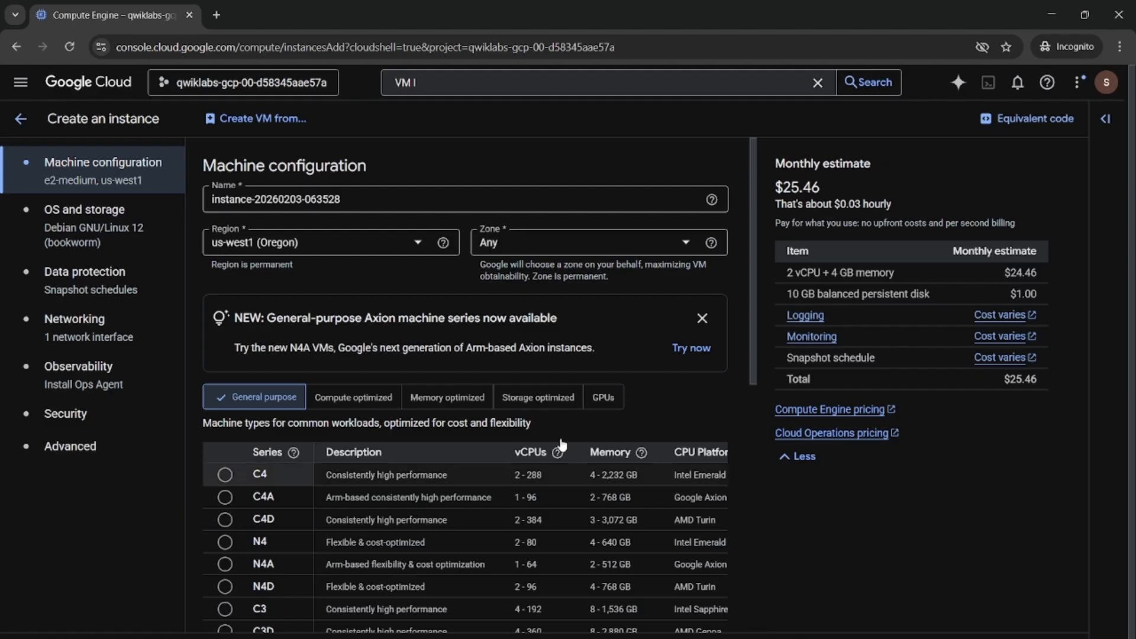
drag(353, 201, 197, 210)
text(gcelab)
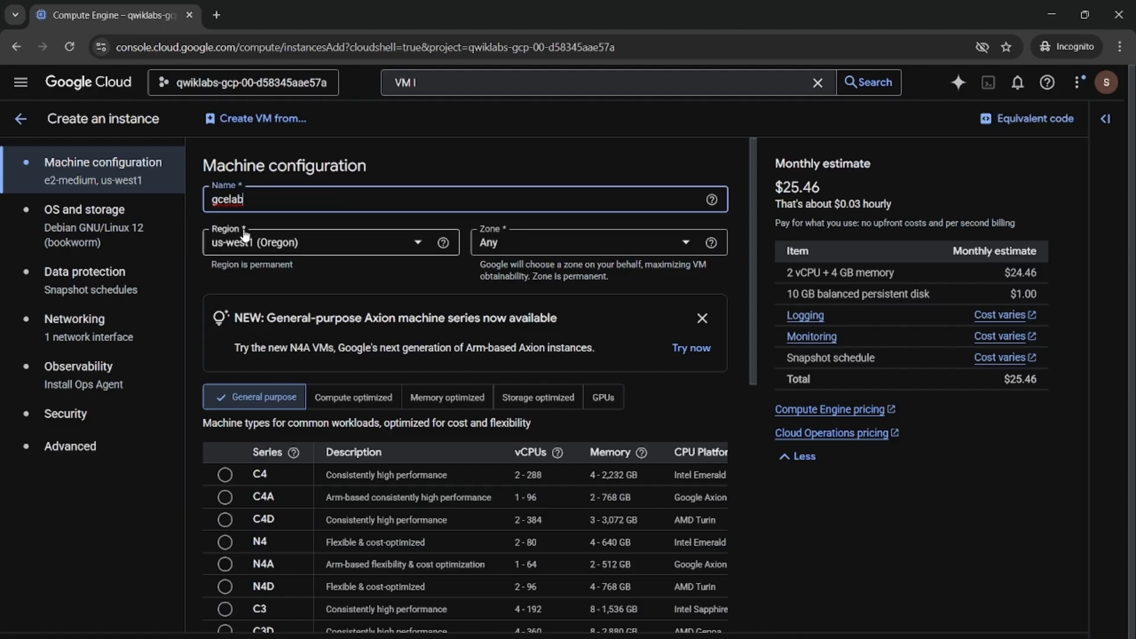
Set the instance's zone to us-west1-c
click(496, 249)
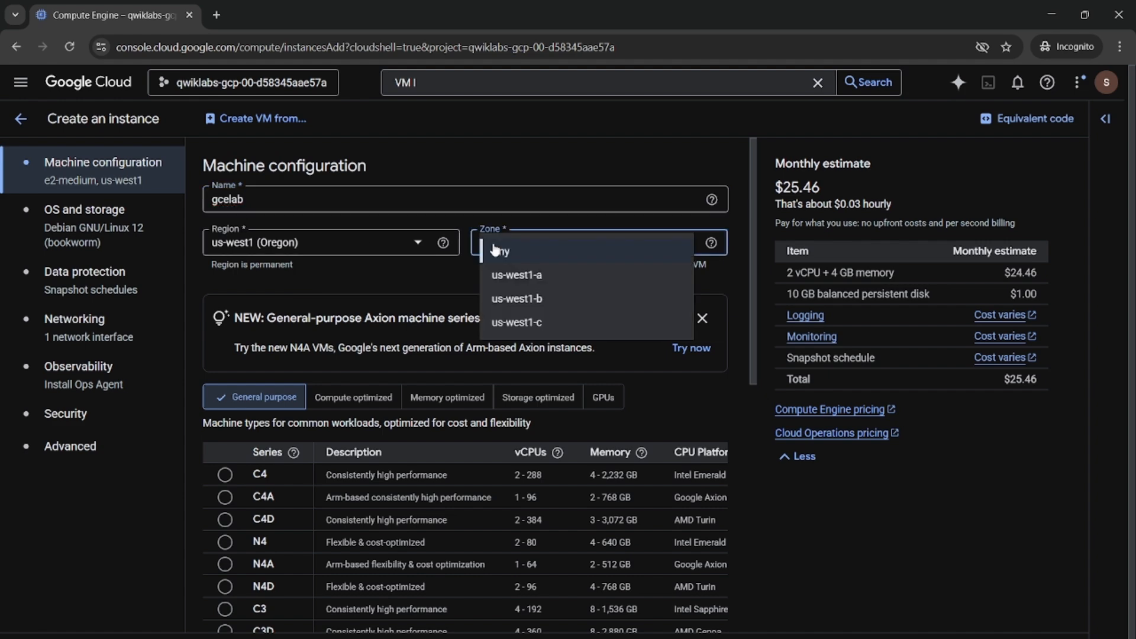
click(515, 322)
scroll(497, 287, down, 4)
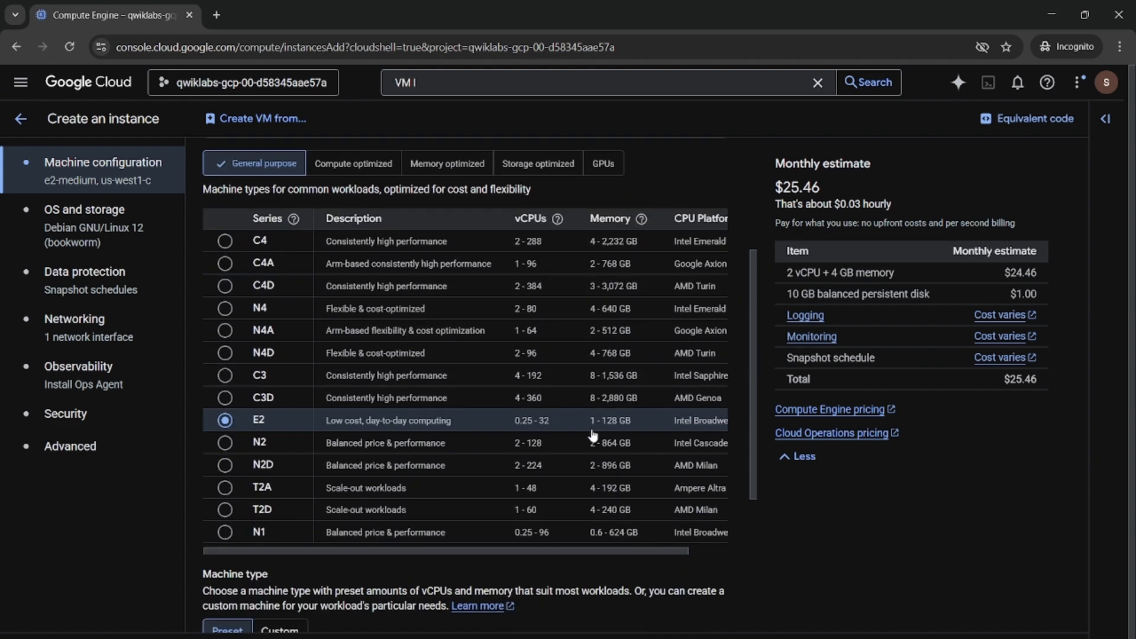
Check the E2 series and e2-medium machine type against the lab's machine configuration table
click(685, 622)
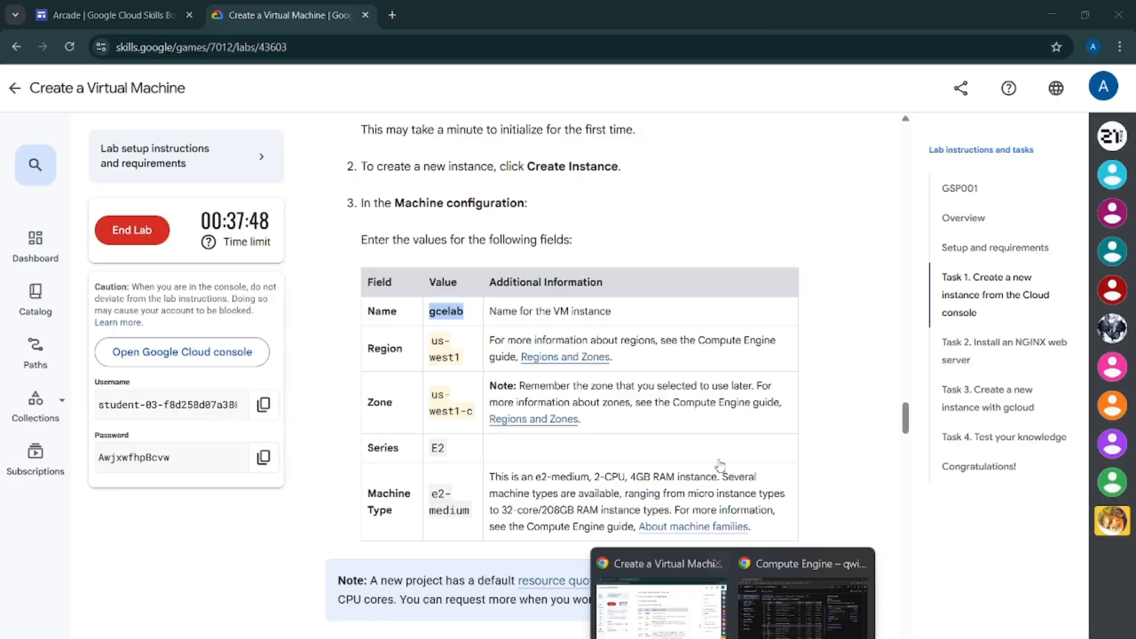
click(803, 610)
scroll(333, 279, down, 3)
scroll(333, 279, up, 2)
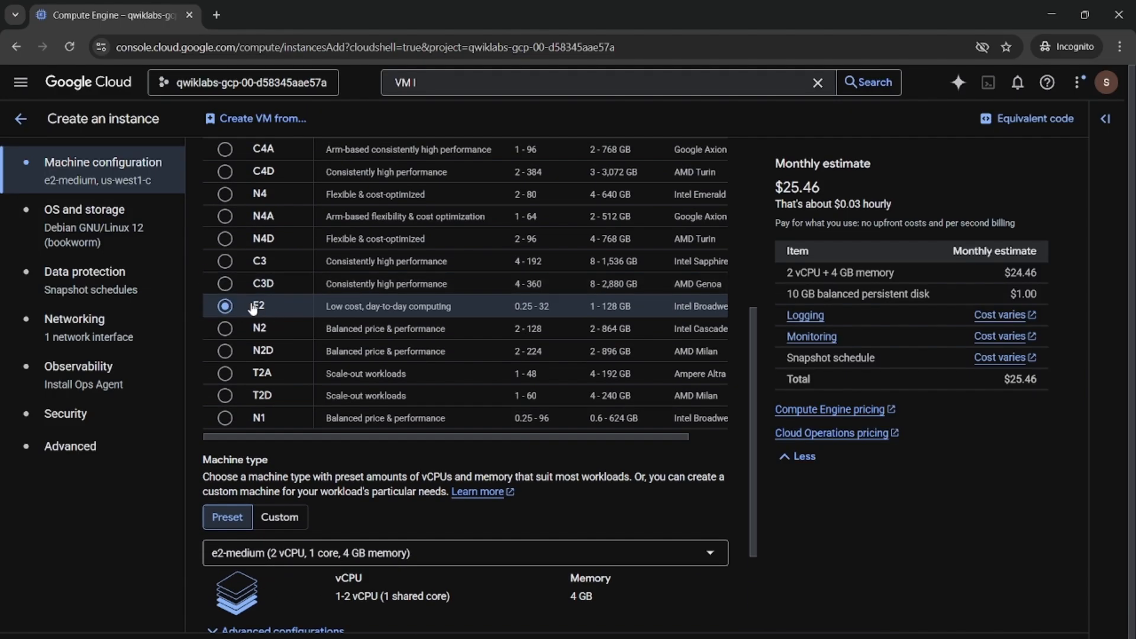
scroll(287, 317, down, 3)
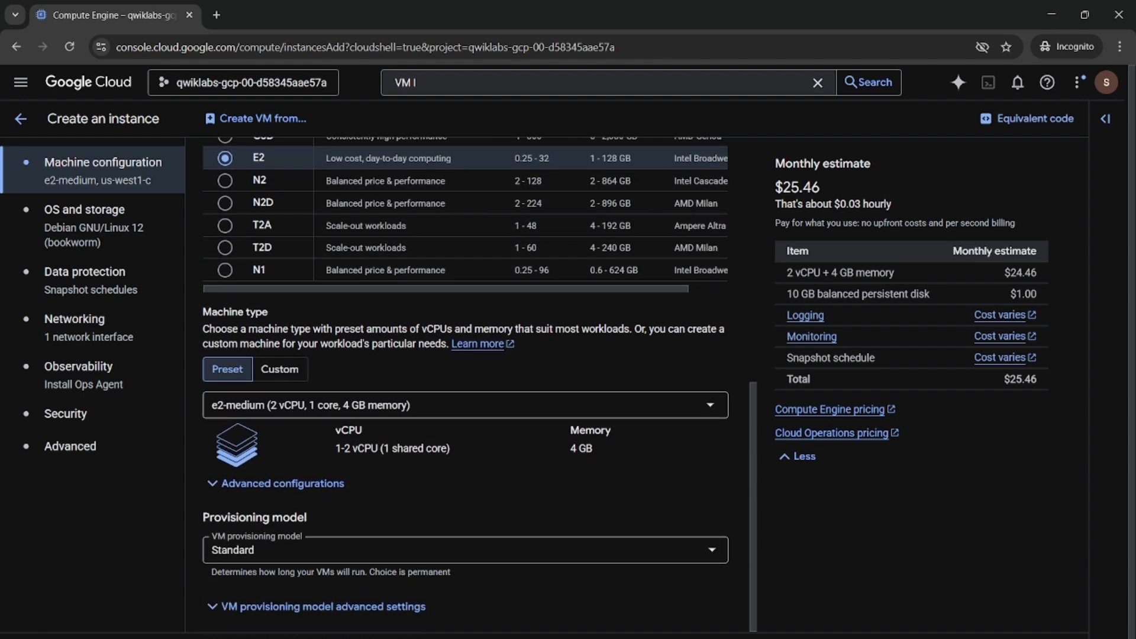
Read the lab's OS and storage and Networking instructions
mouse_move(733, 637)
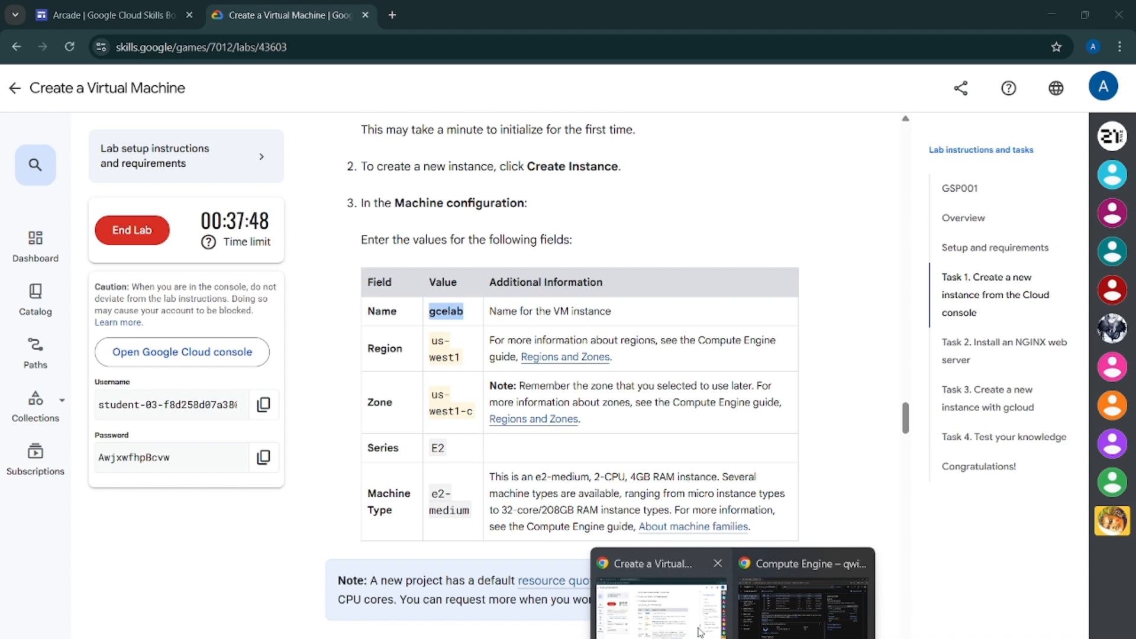
click(699, 629)
scroll(621, 467, down, 6)
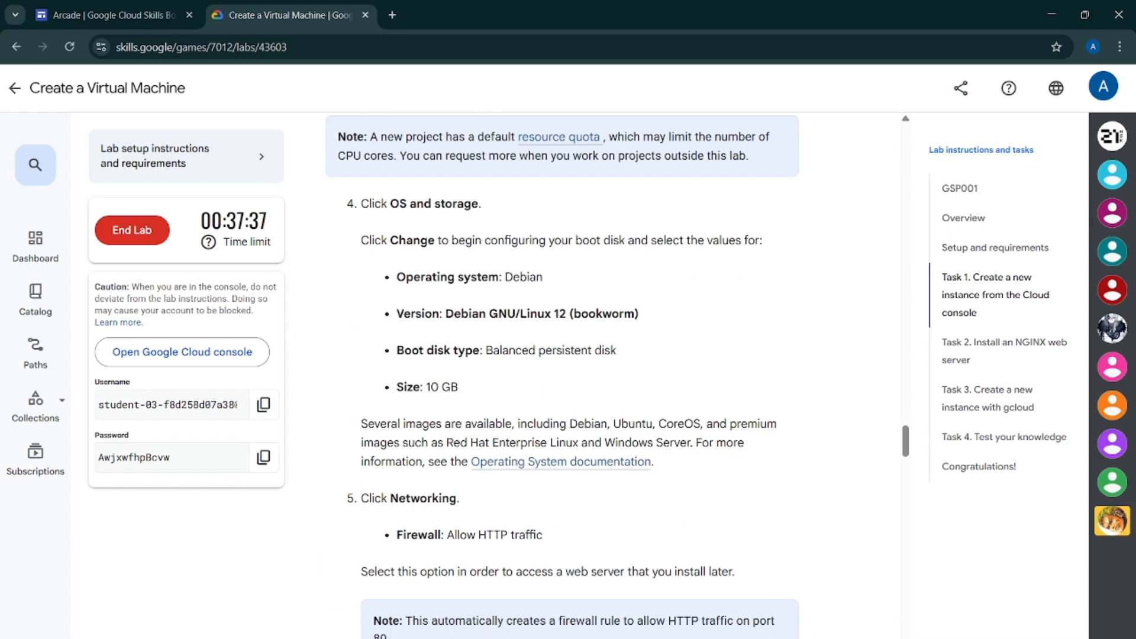
mouse_move(732, 637)
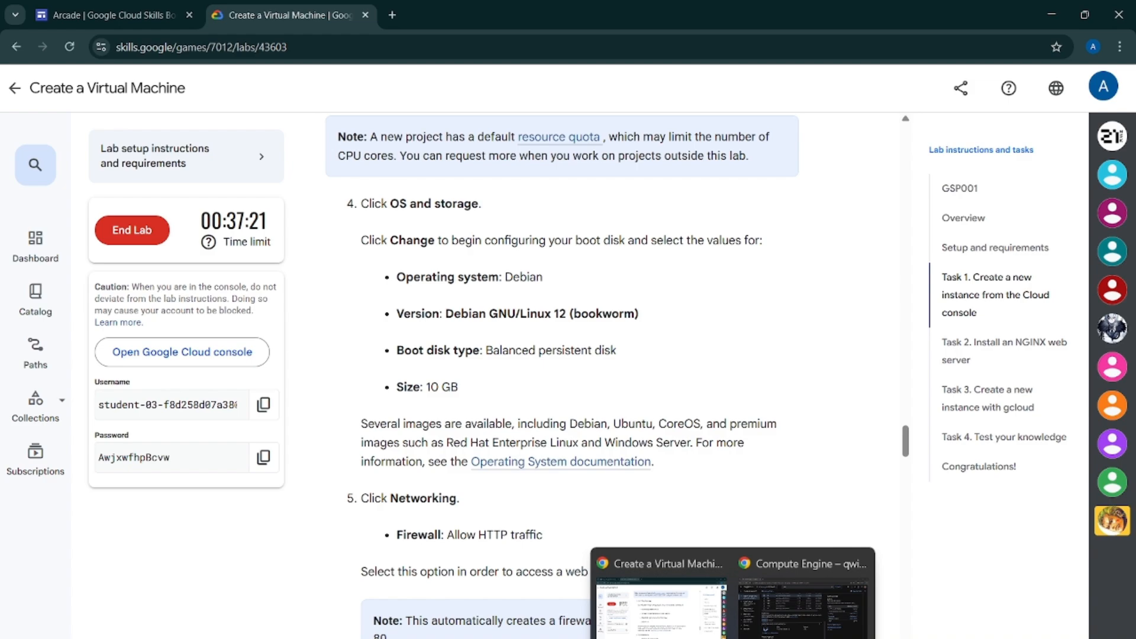
click(764, 619)
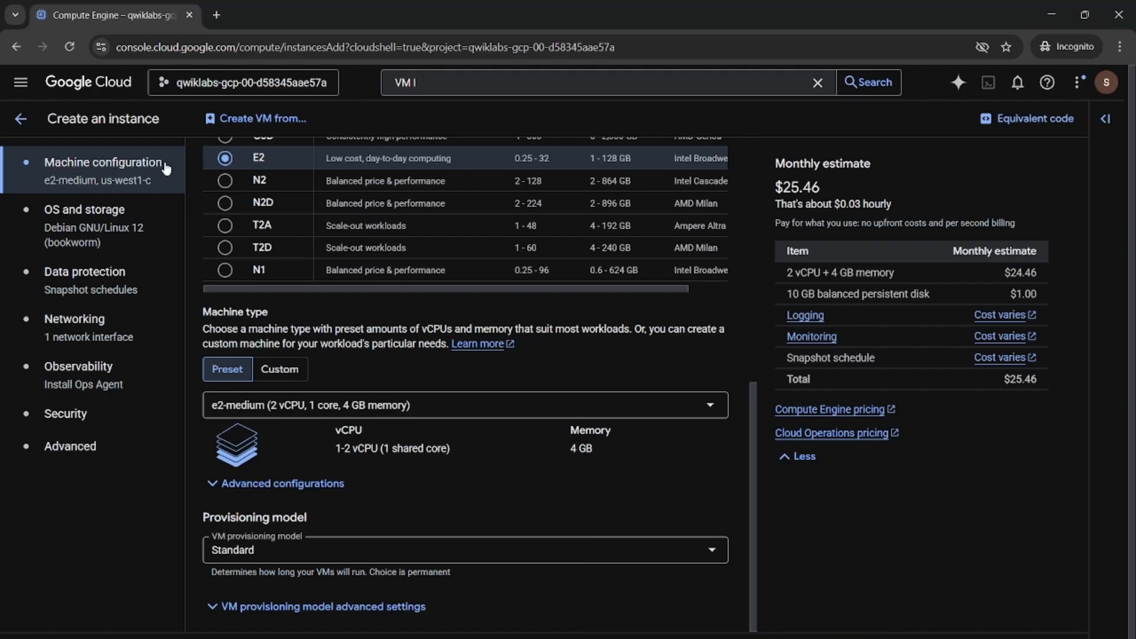
Open the boot disk options and keep Debian GNU/Linux 12 (bookworm) on a 10 GB balanced persistent disk
click(109, 236)
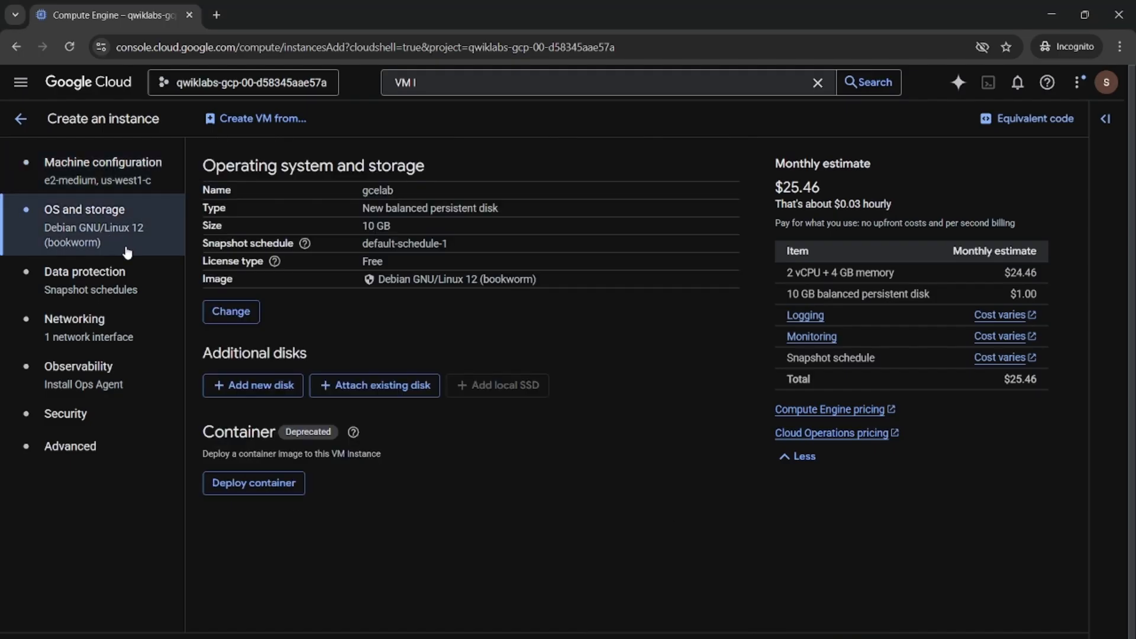
click(240, 315)
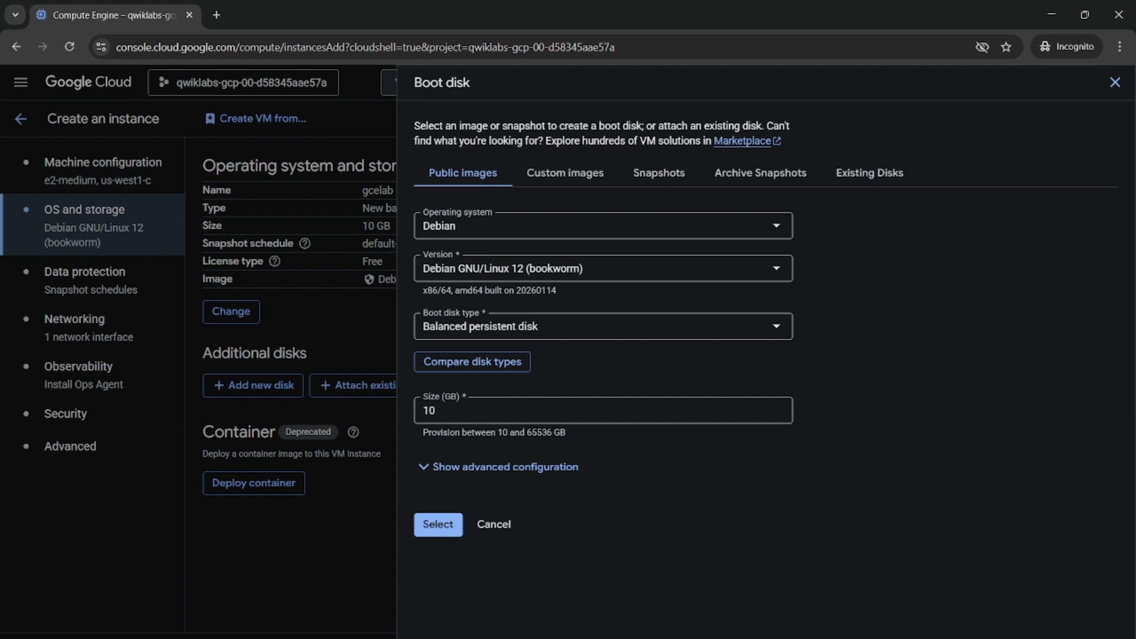
mouse_move(733, 638)
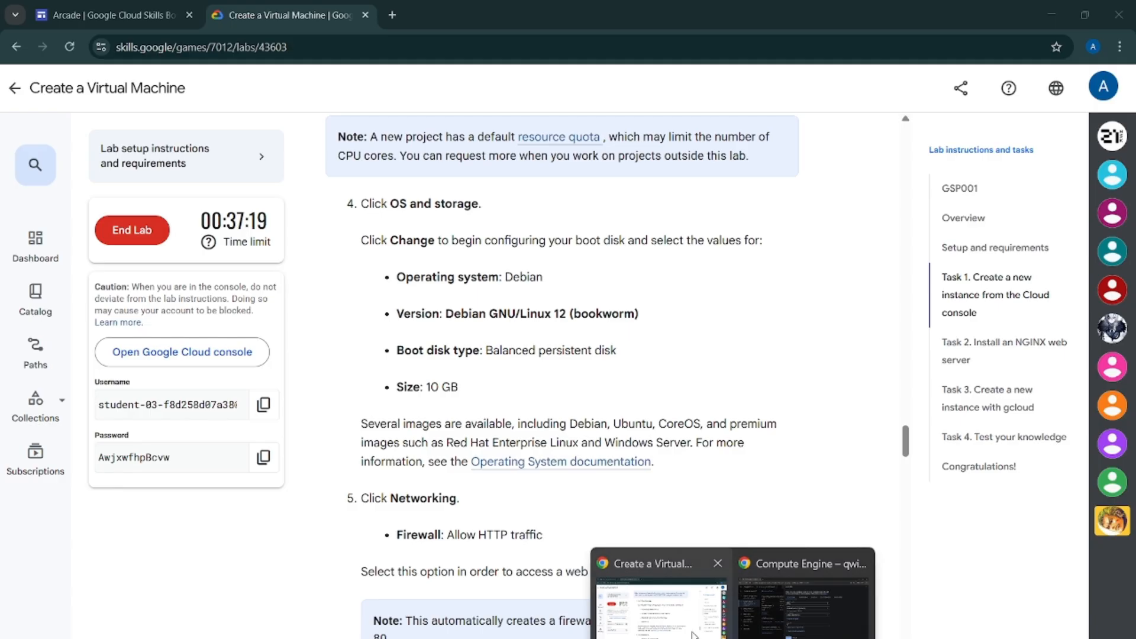
click(803, 609)
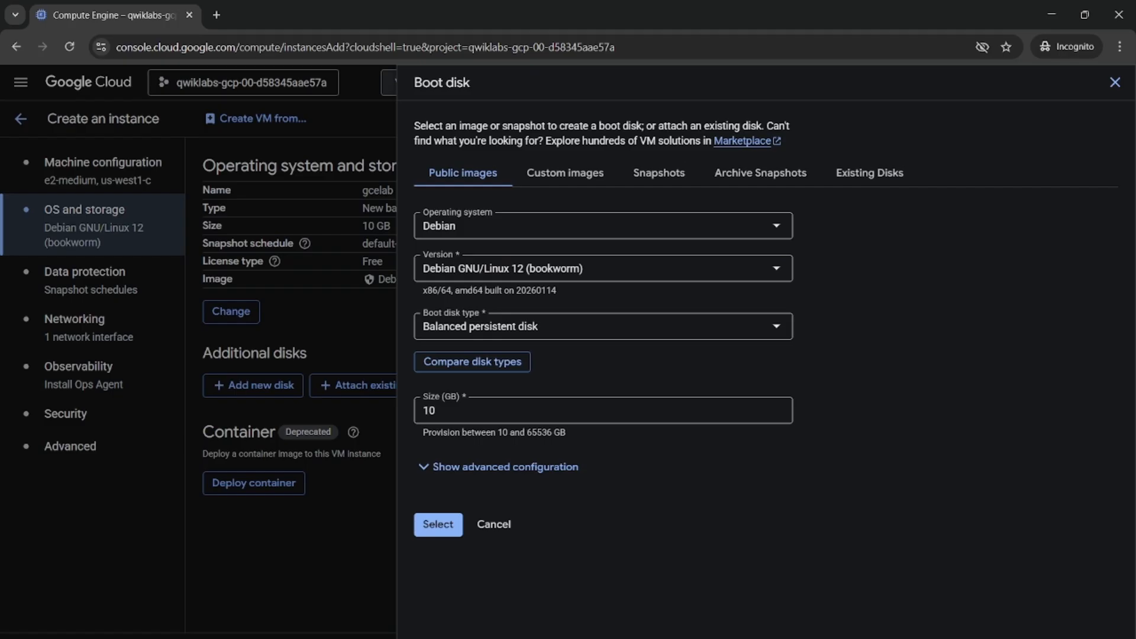
mouse_move(732, 638)
click(436, 595)
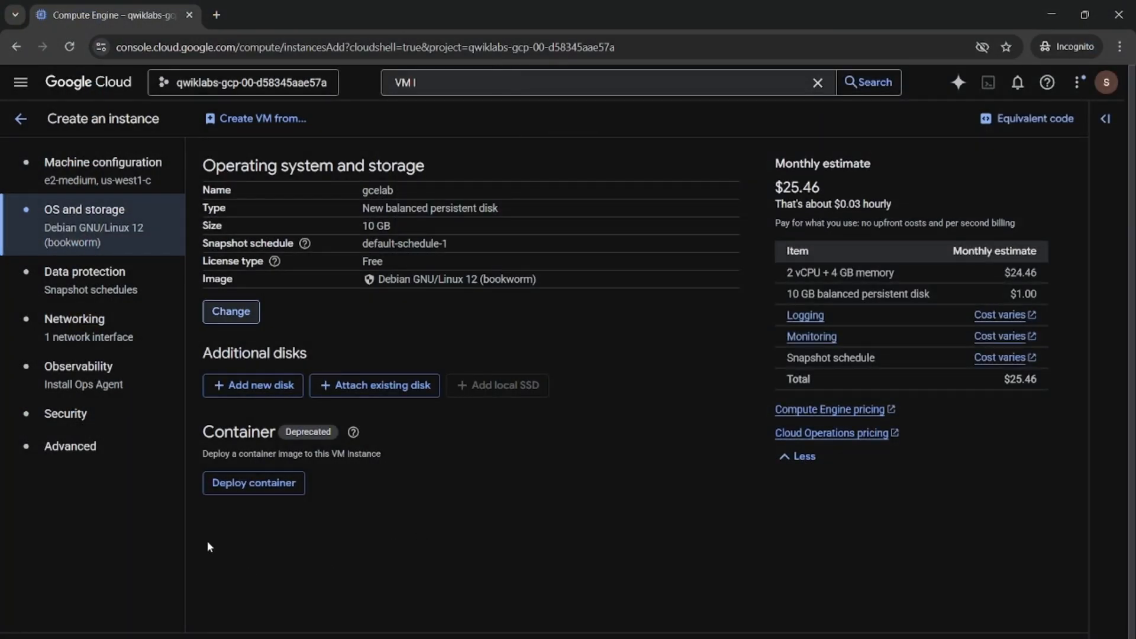
In the instance's Networking settings, allow HTTP traffic through the firewall
click(89, 346)
mouse_move(732, 638)
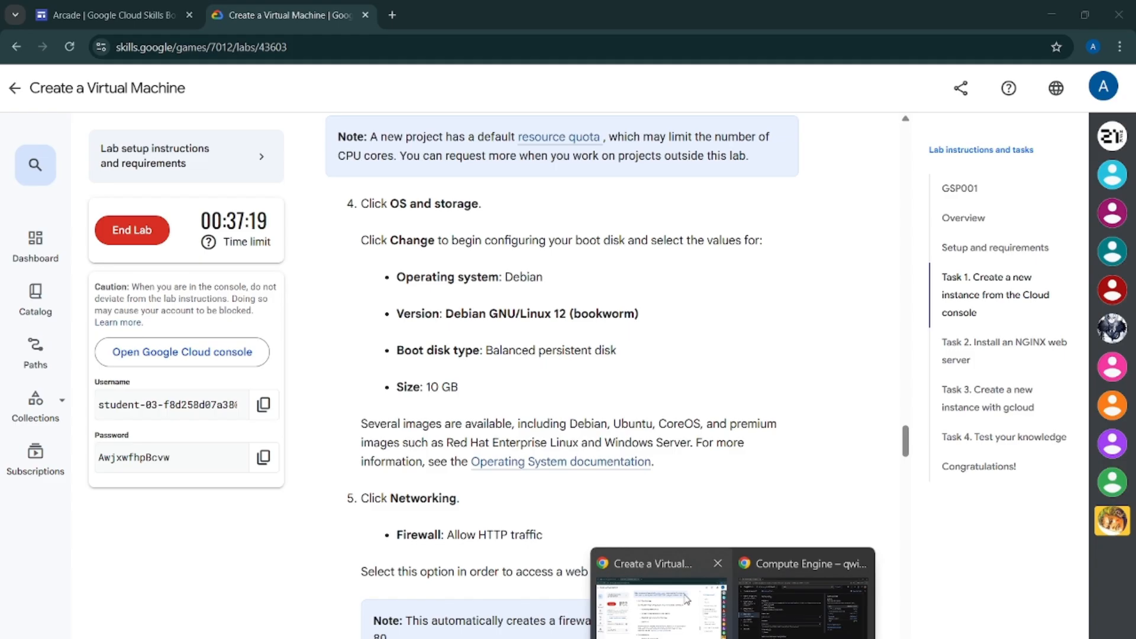
click(686, 599)
scroll(652, 568, down, 3)
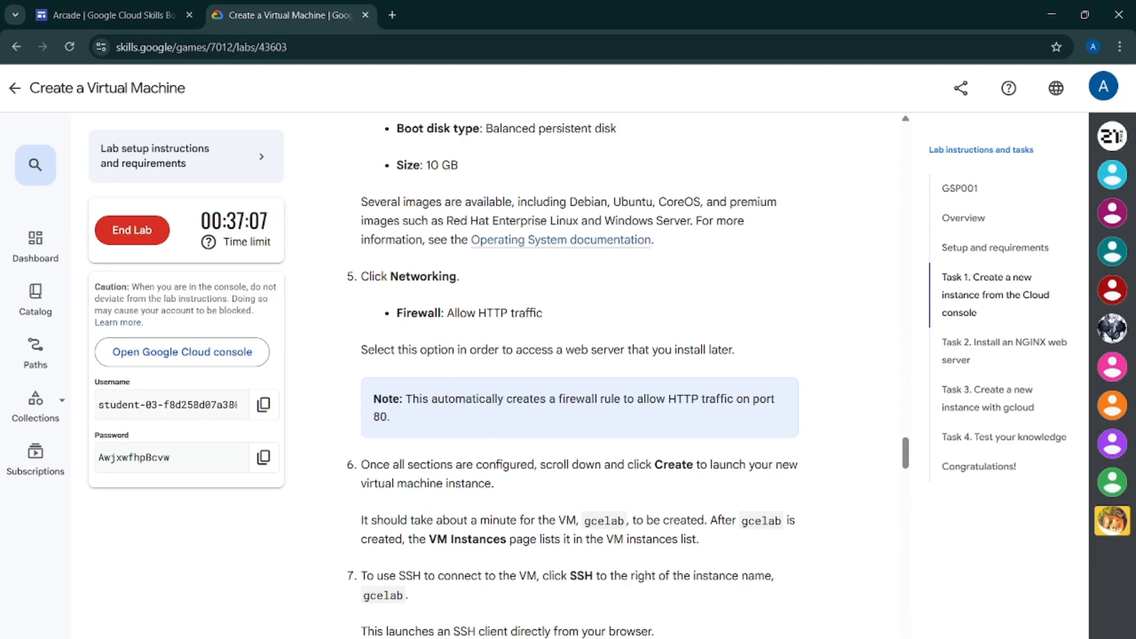
mouse_move(733, 638)
click(801, 601)
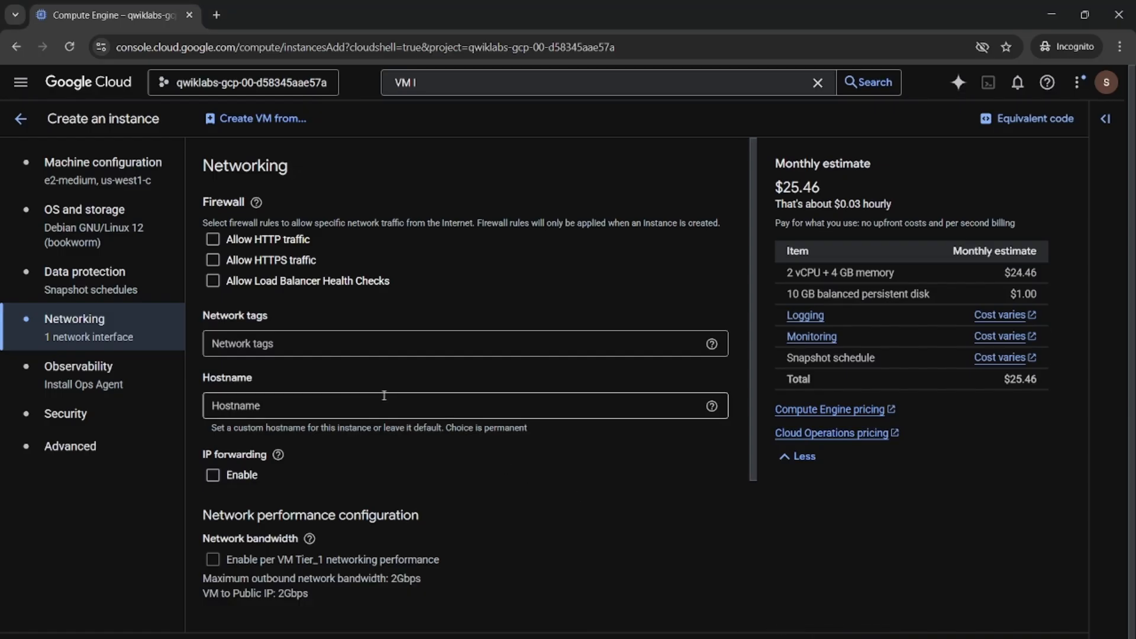
click(211, 239)
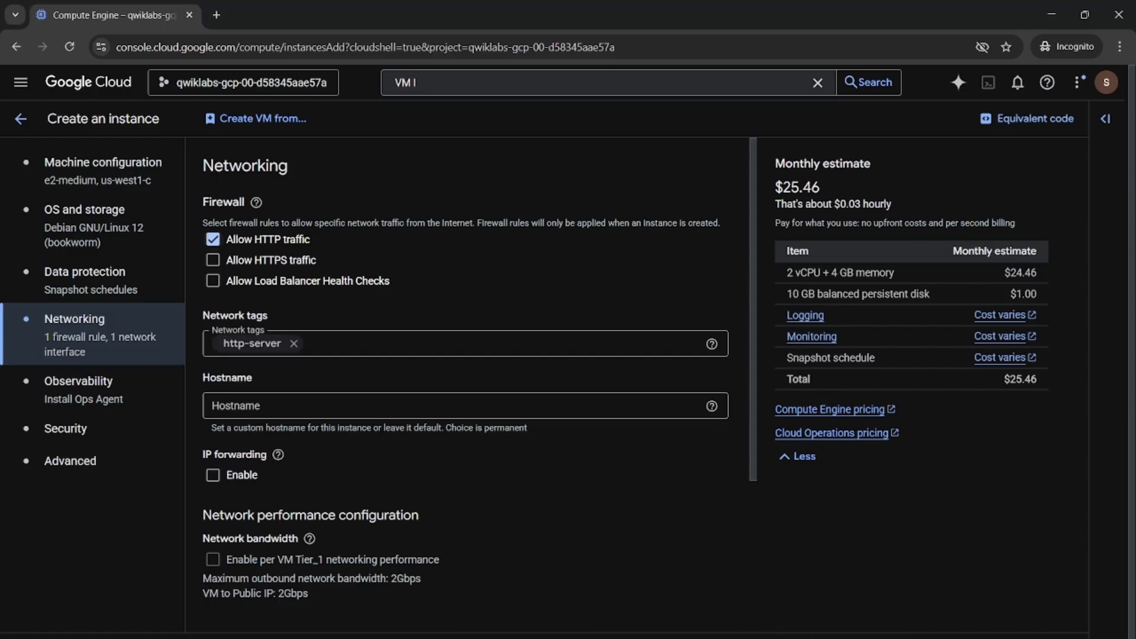
Review the remaining Task 1 steps and create the gcelab VM instance
mouse_move(732, 638)
click(660, 610)
scroll(687, 563, down, 3)
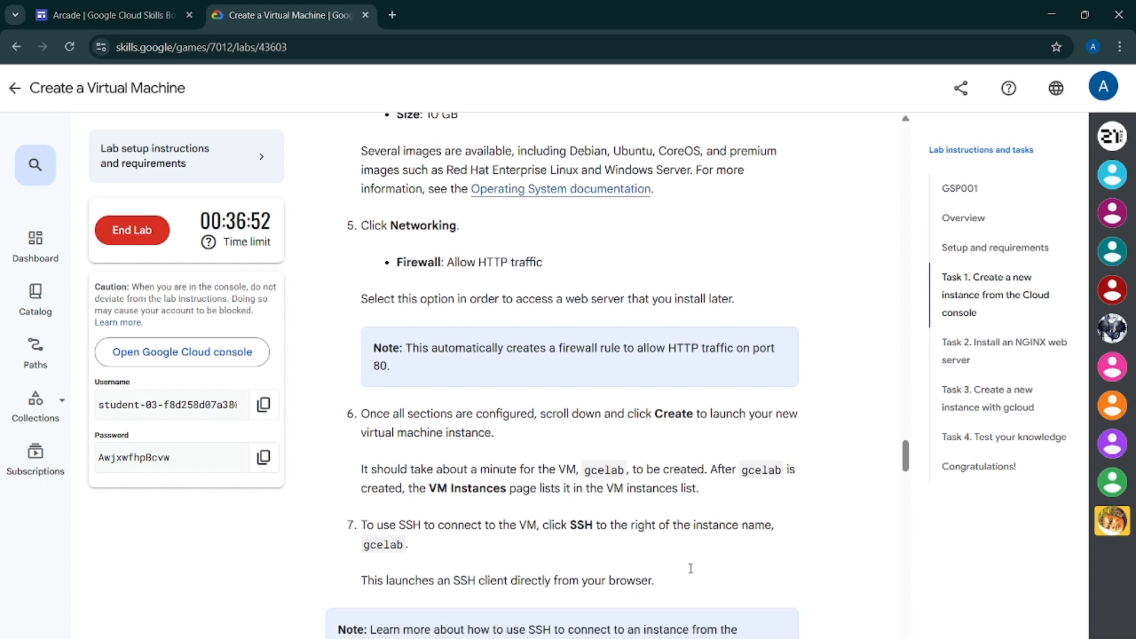
scroll(684, 554, down, 3)
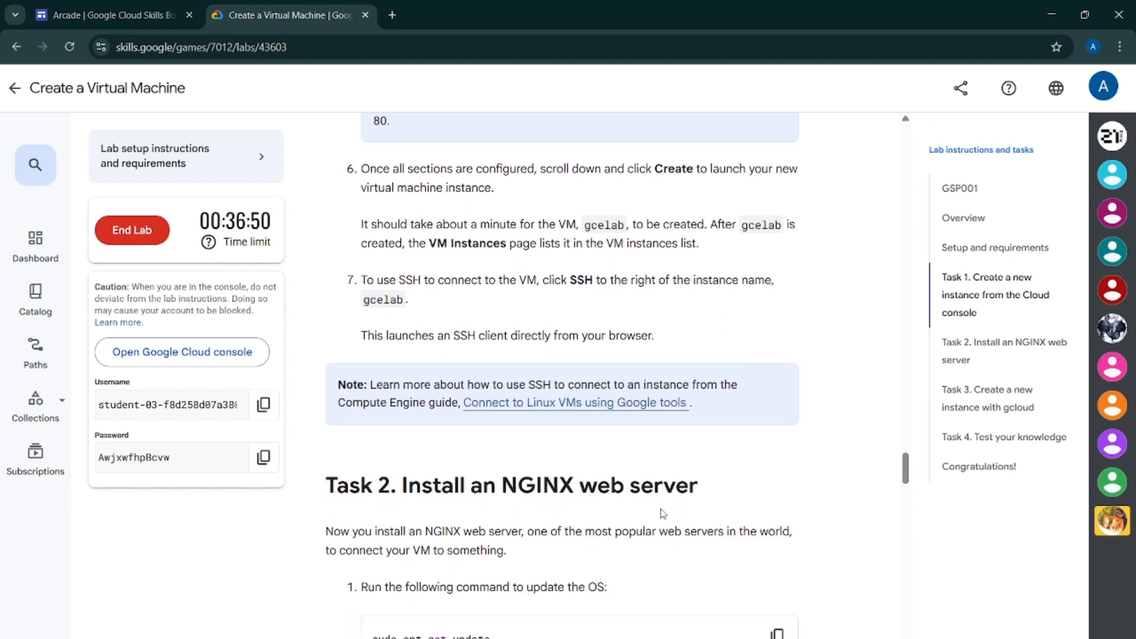
mouse_move(733, 638)
click(970, 610)
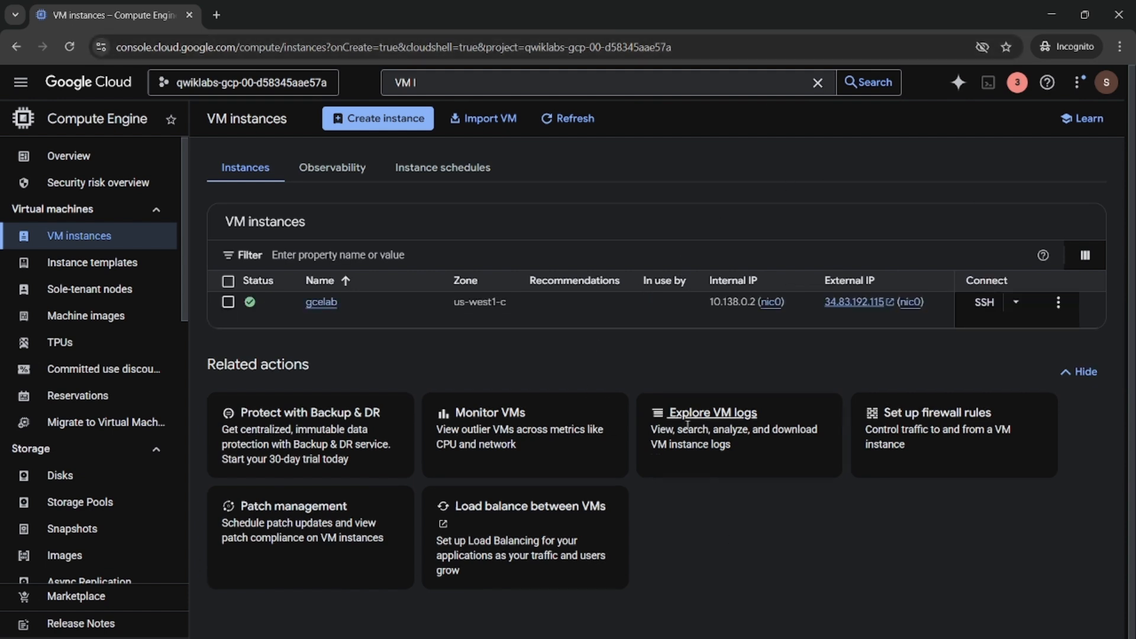
Open an SSH session to the gcelab instance from the VM instances list
key(alt+Tab)
scroll(582, 530, down, 3)
scroll(580, 525, up, 1)
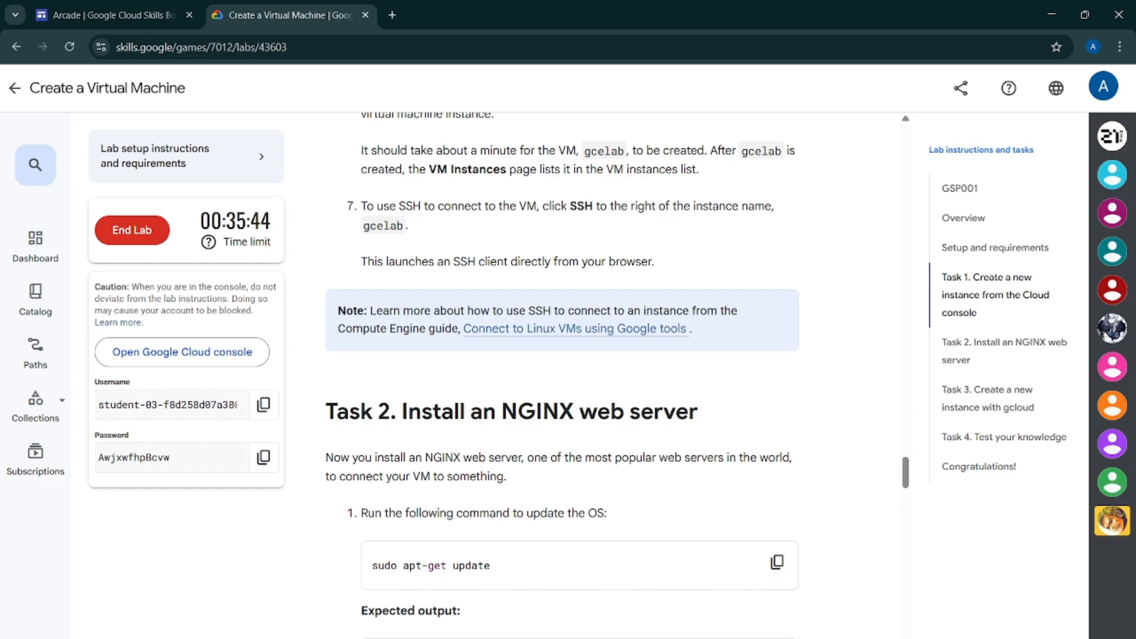
key(alt+Tab)
click(982, 316)
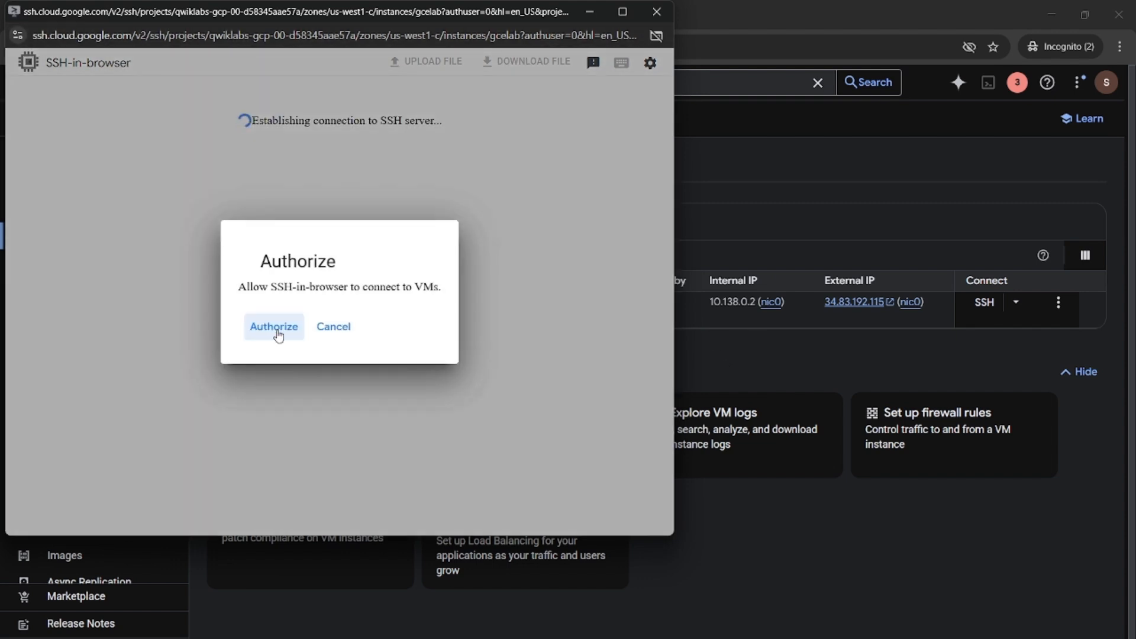
click(276, 330)
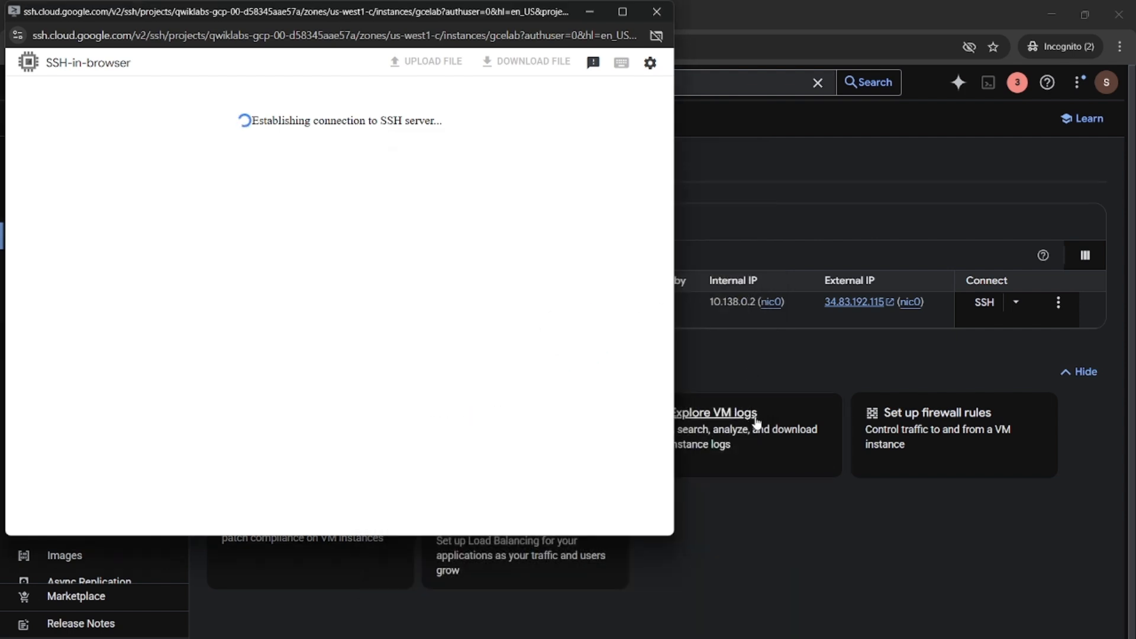
Copy the sudo apt-get update command from Task 2 and run it in the SSH terminal
mouse_move(734, 638)
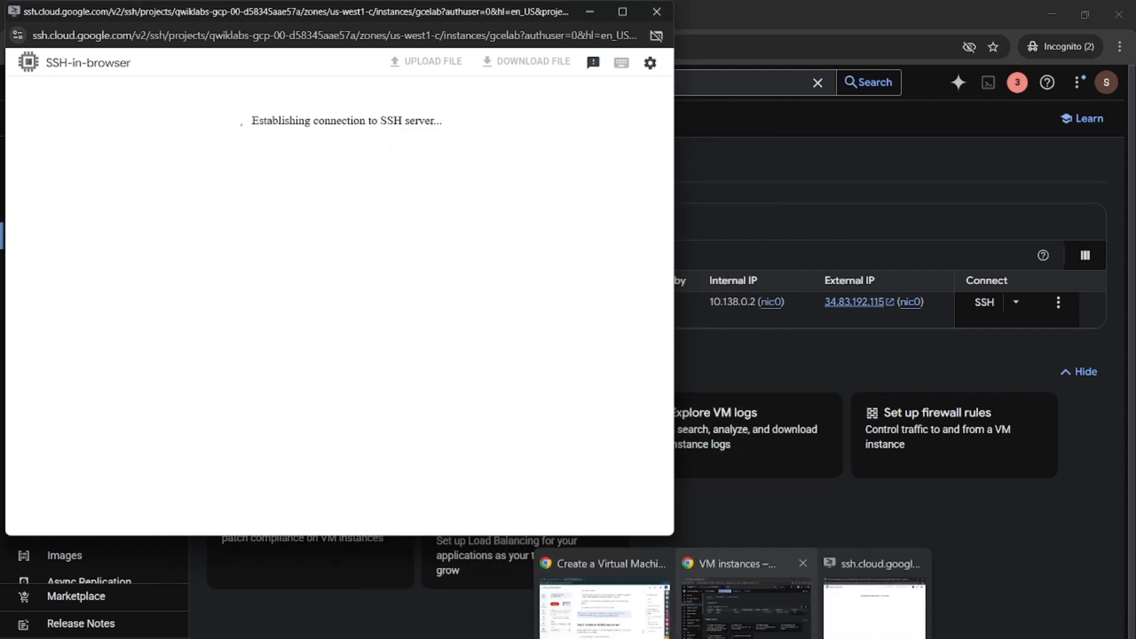
click(603, 609)
scroll(629, 627, down, 5)
scroll(803, 306, up, 3)
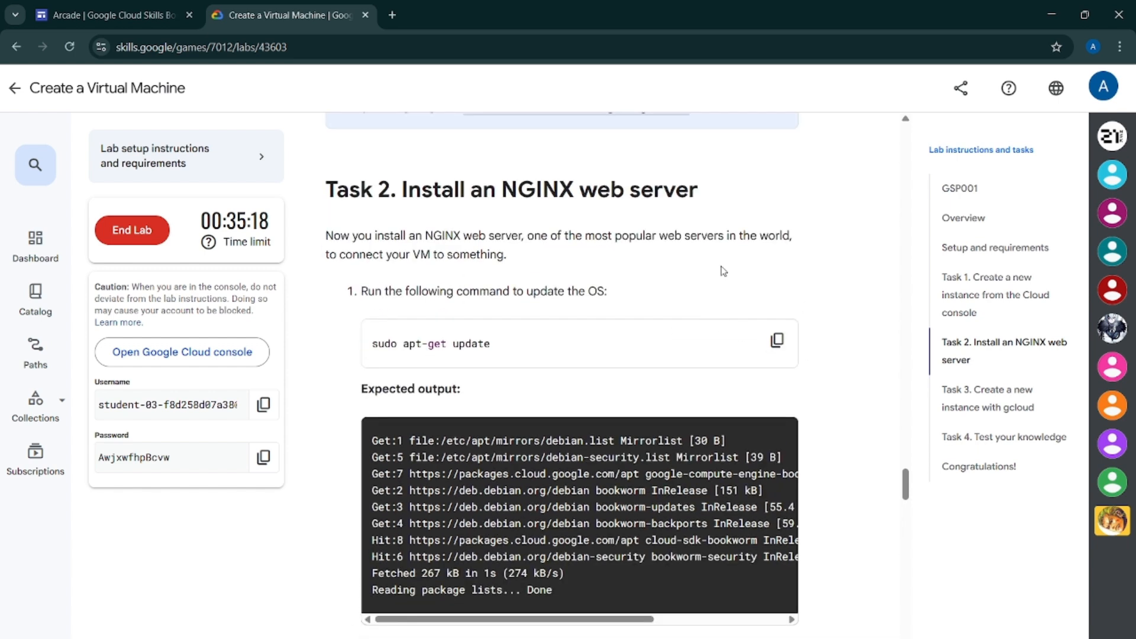
click(777, 340)
mouse_move(734, 638)
click(814, 611)
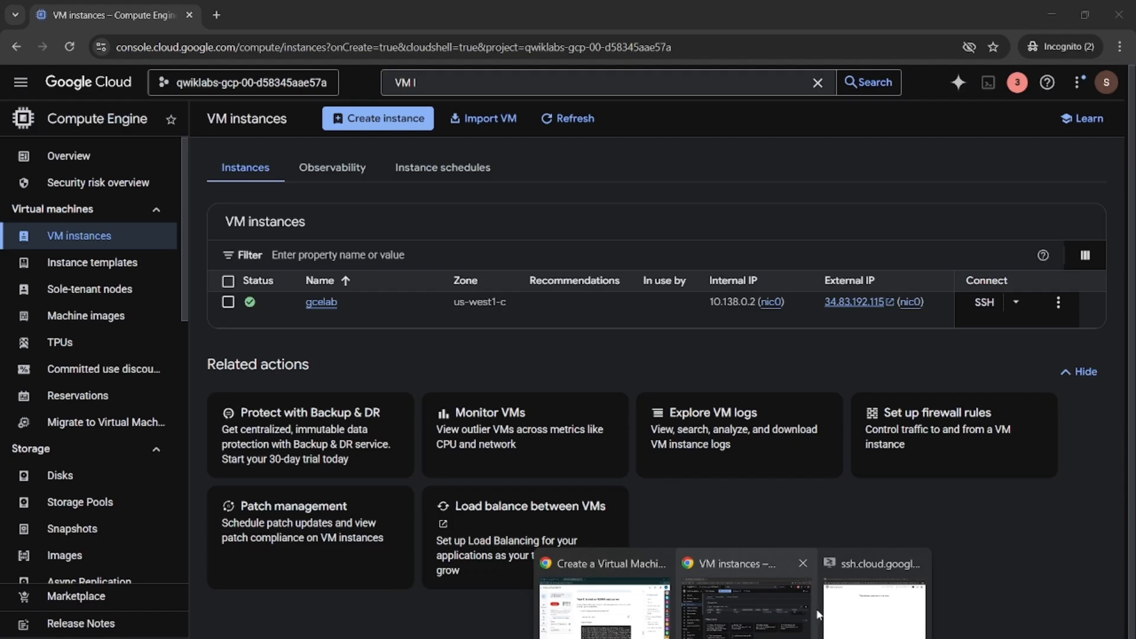
click(833, 603)
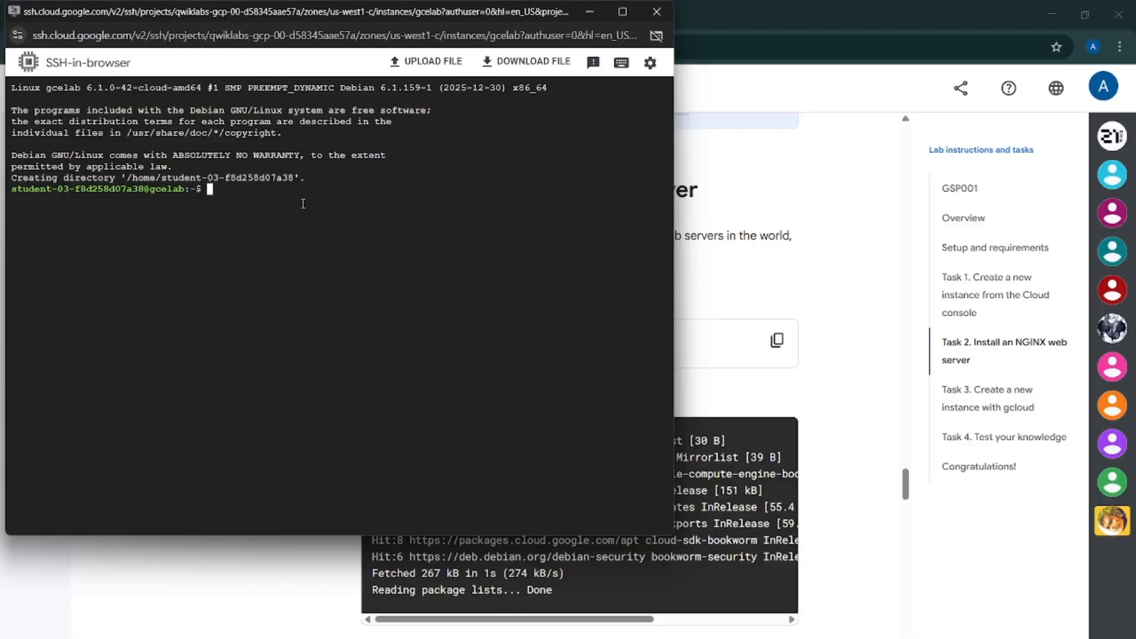
key(ctrl+v)
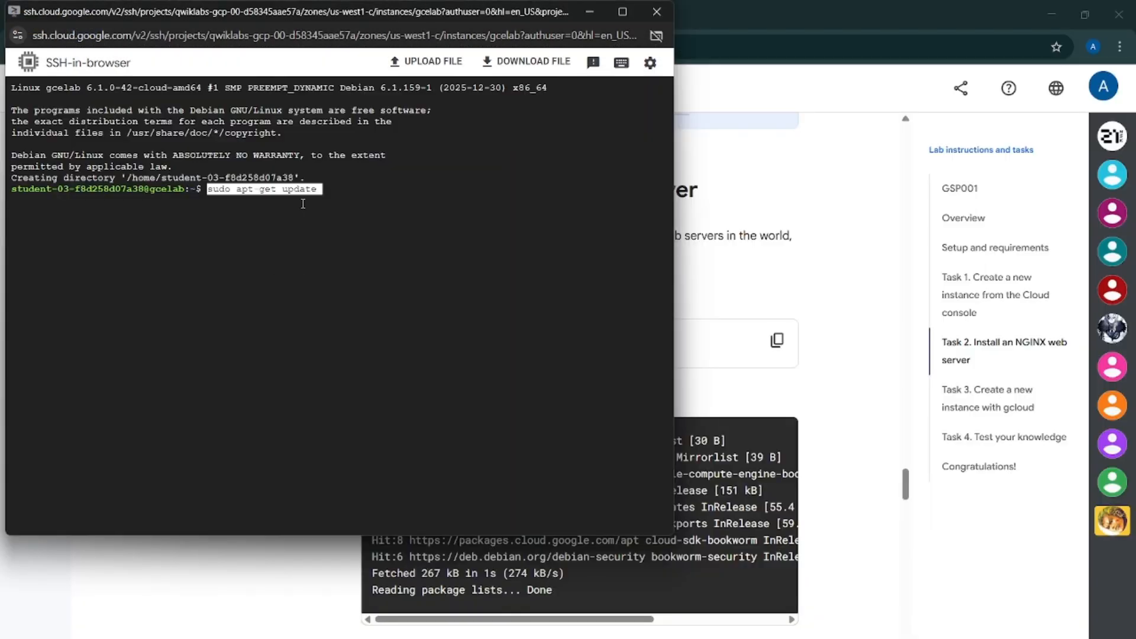
key(Return)
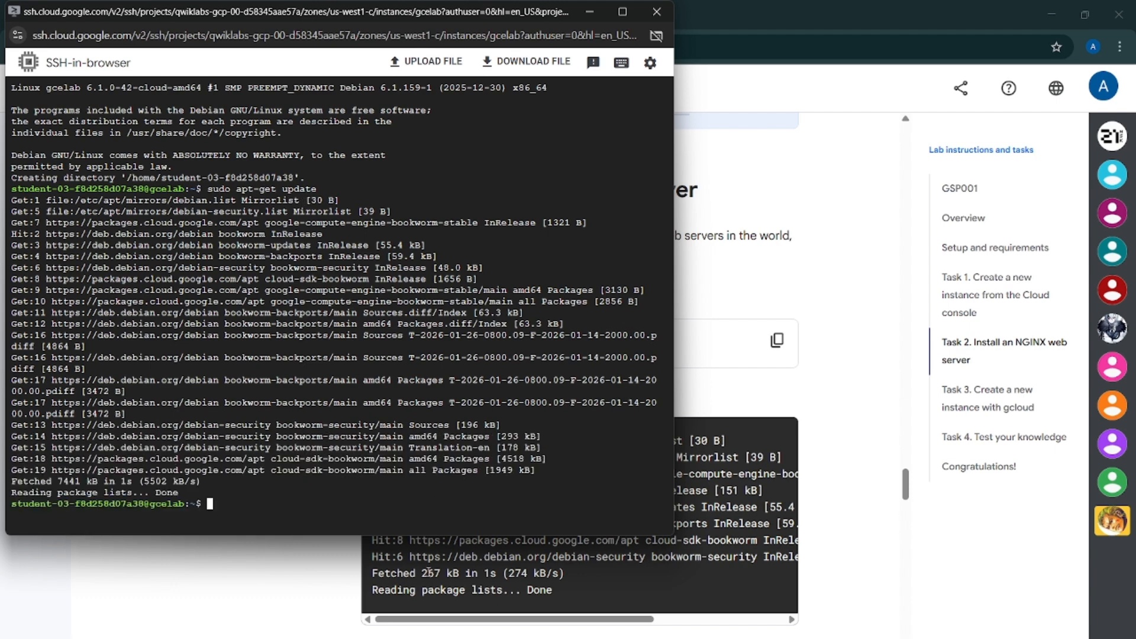
Copy the sudo apt-get install -y nginx command from the lab instructions
mouse_move(732, 638)
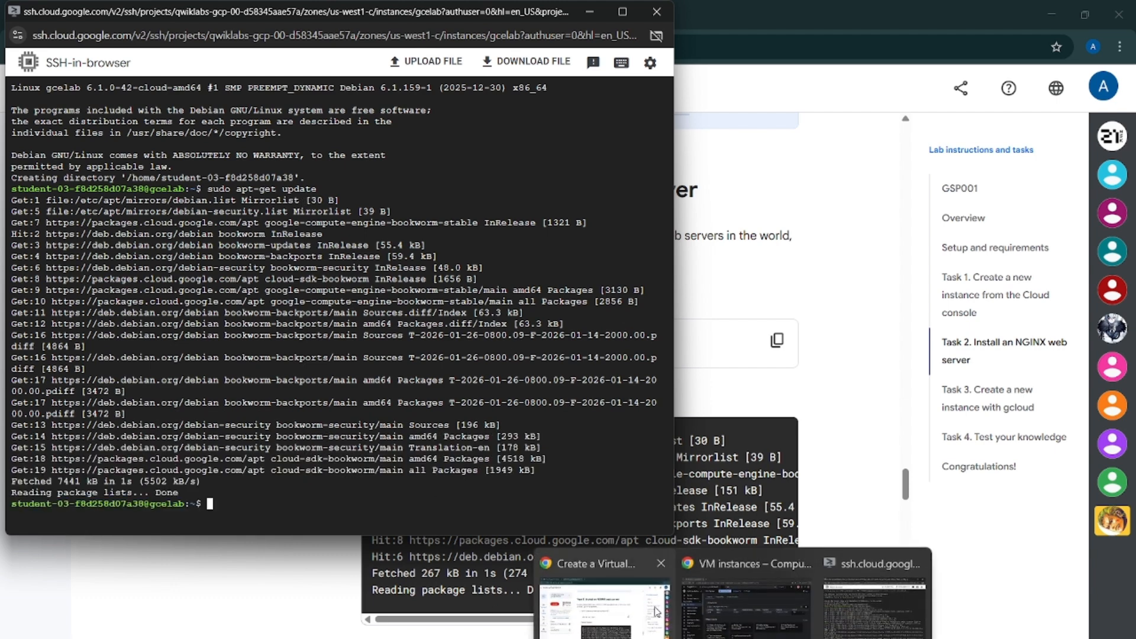
click(653, 608)
scroll(752, 361, down, 6)
click(777, 184)
mouse_move(732, 637)
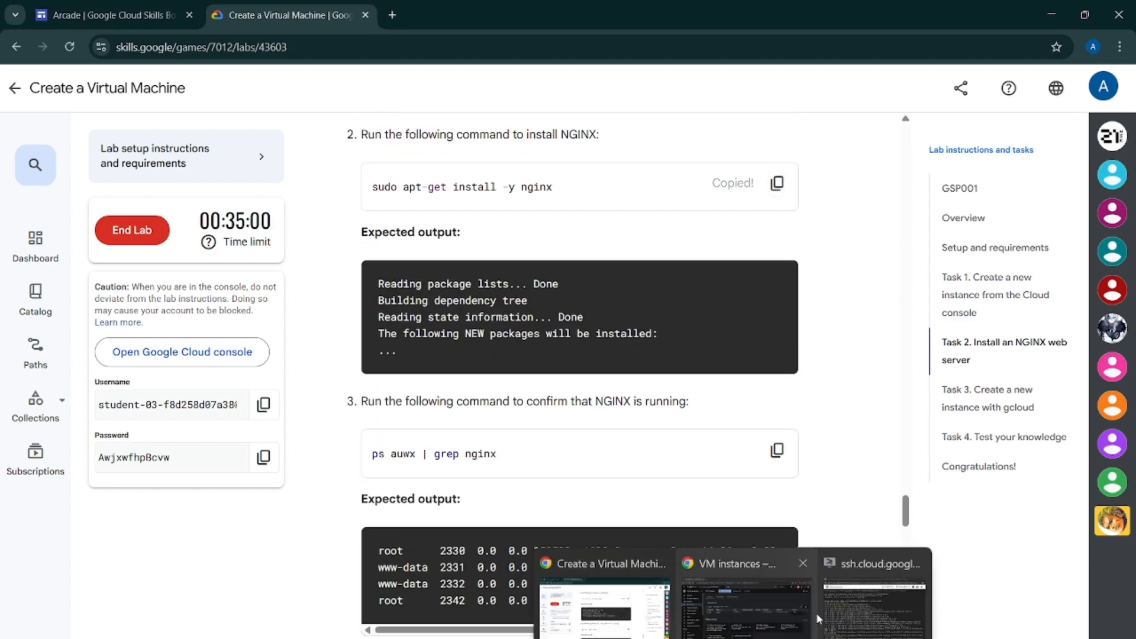
Paste and run the sudo apt-get install -y nginx command in the SSH terminal
click(731, 559)
key(ctrl+v)
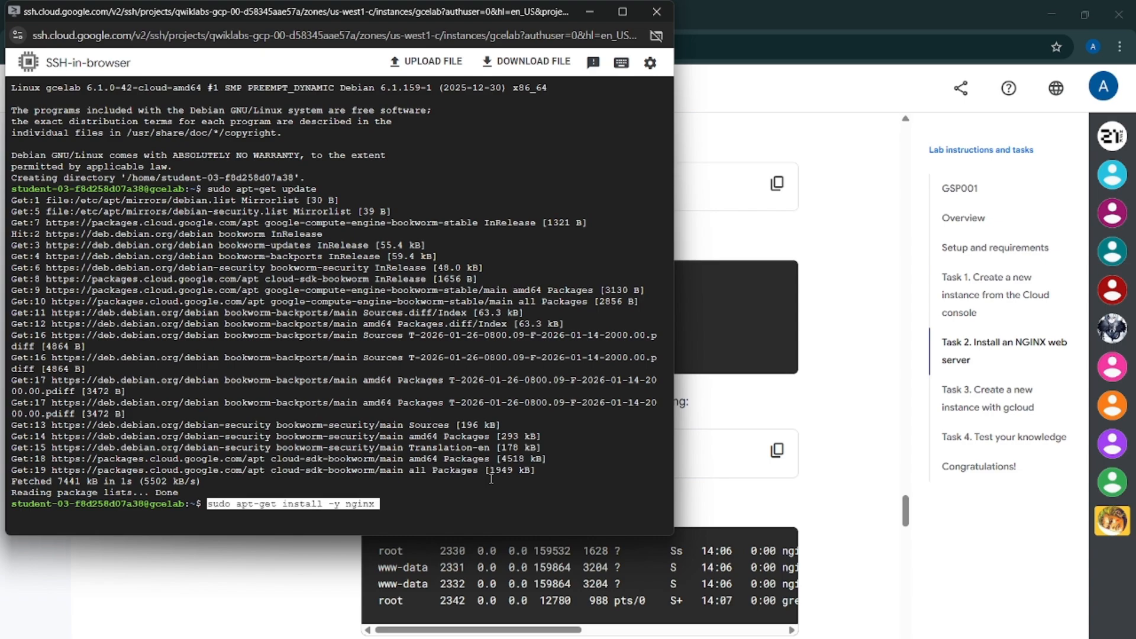
key(Return)
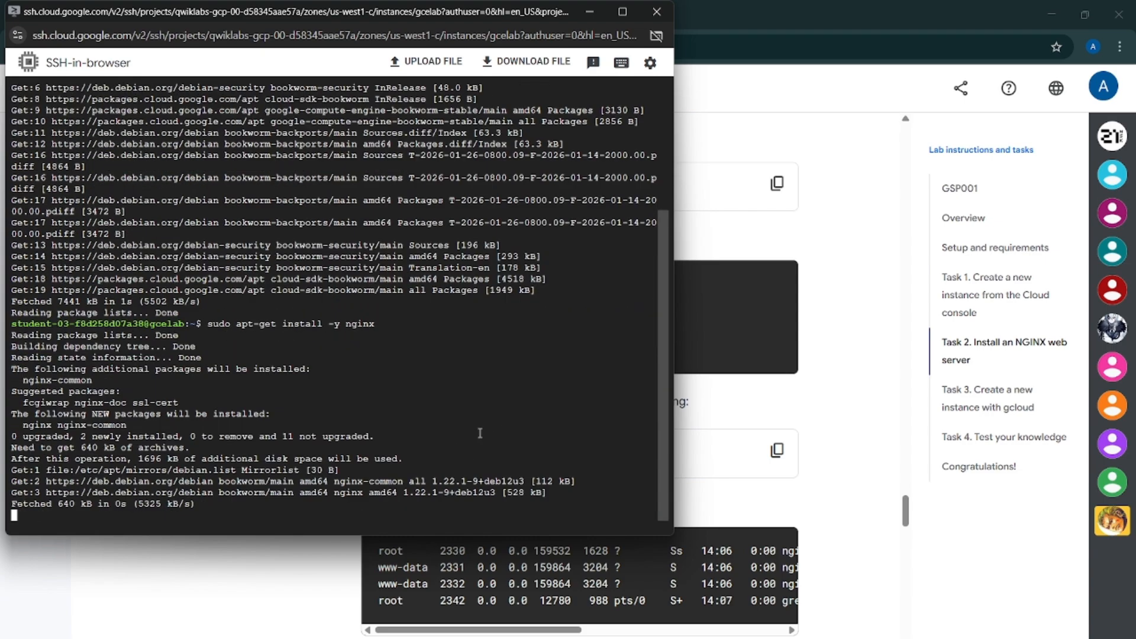
Copy the ps auwx | grep nginx command from the lab instructions and run it in the SSH terminal
drag(385, 11, 383, 37)
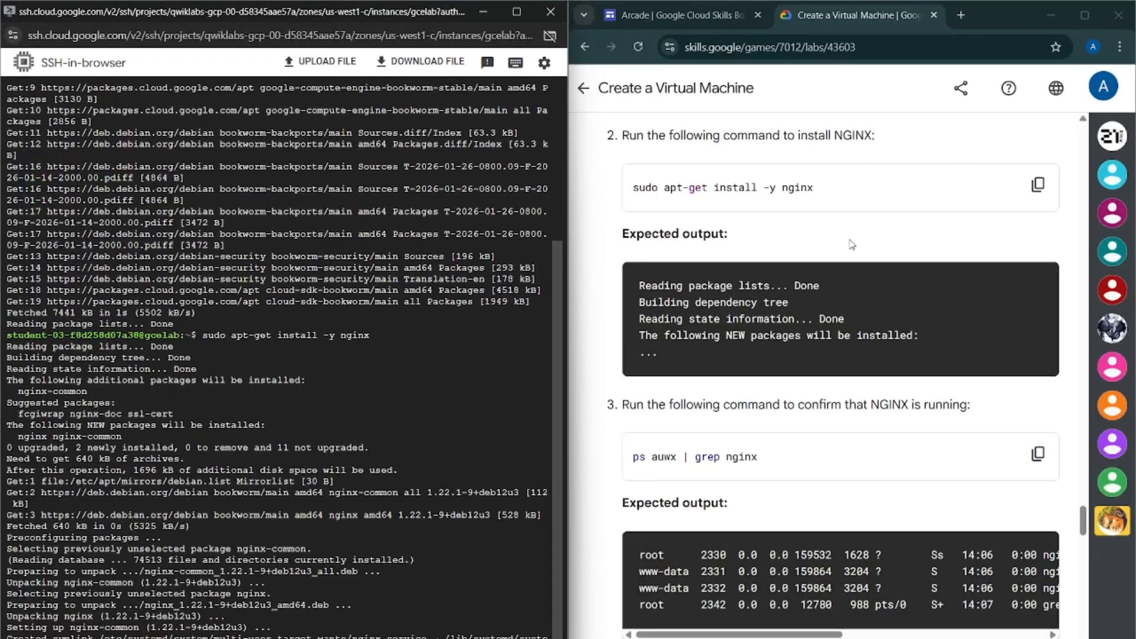
scroll(795, 309, down, 1)
scroll(795, 311, up, 4)
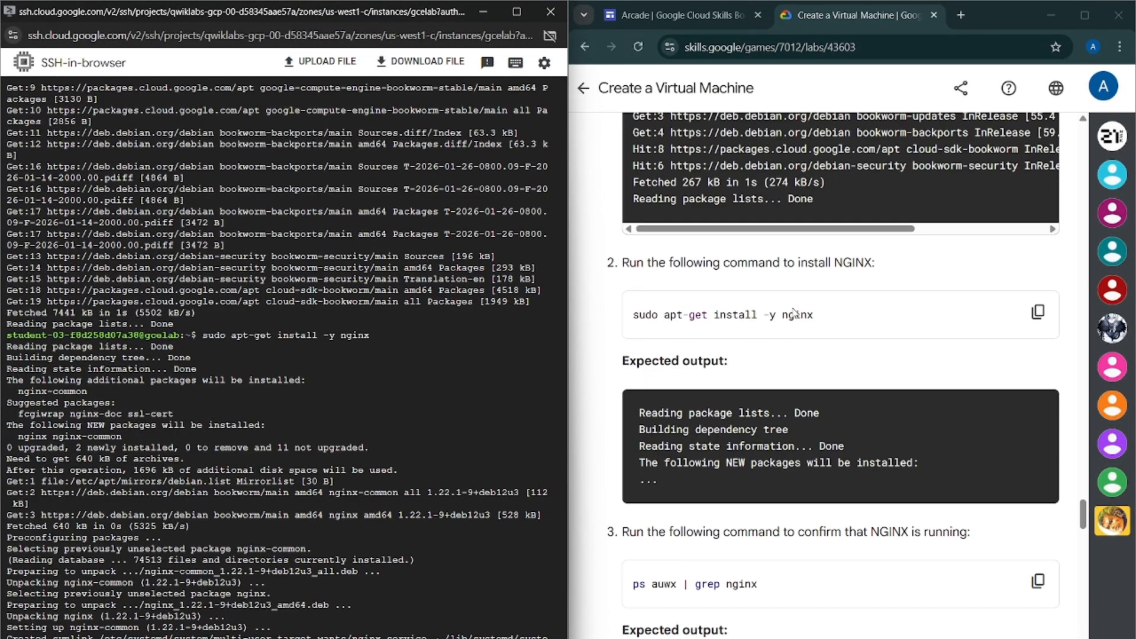
scroll(831, 315, down, 3)
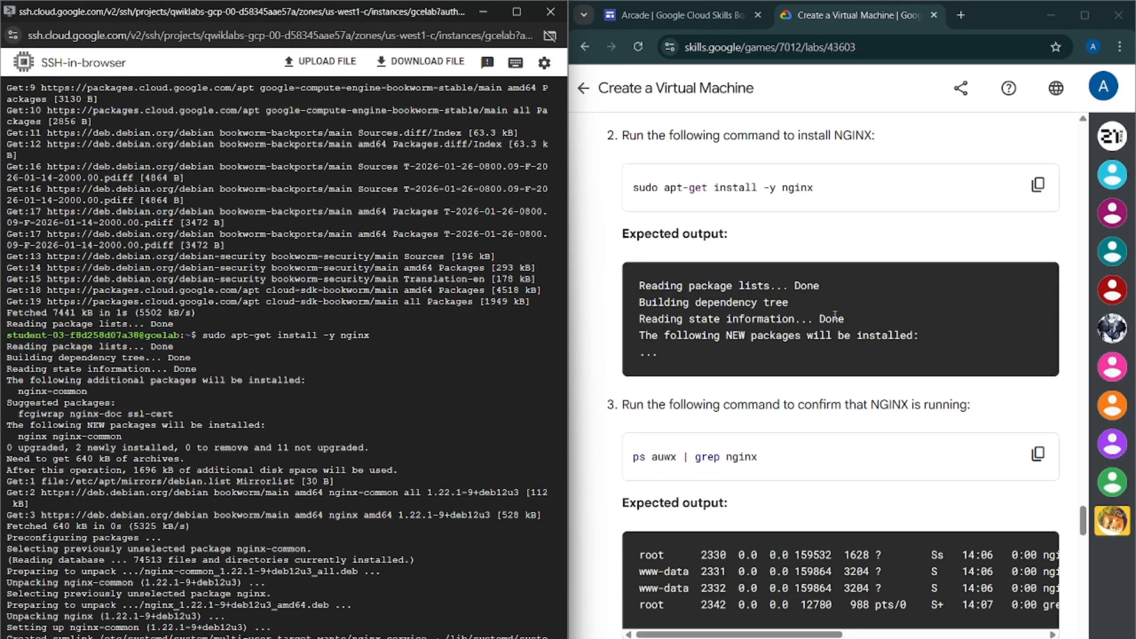
click(1038, 466)
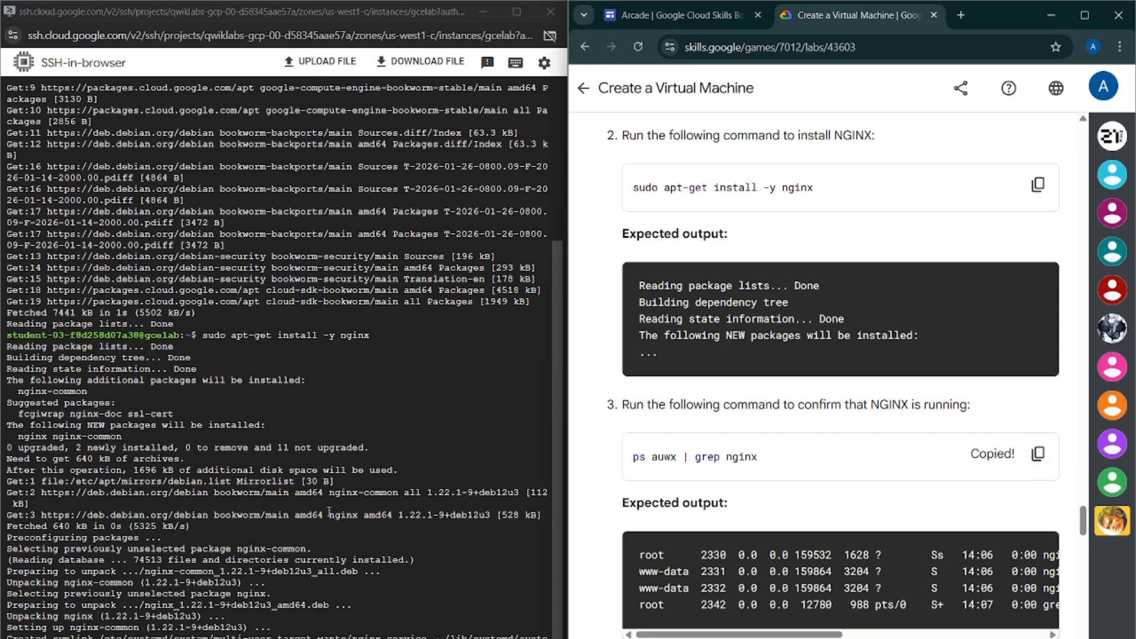
click(329, 629)
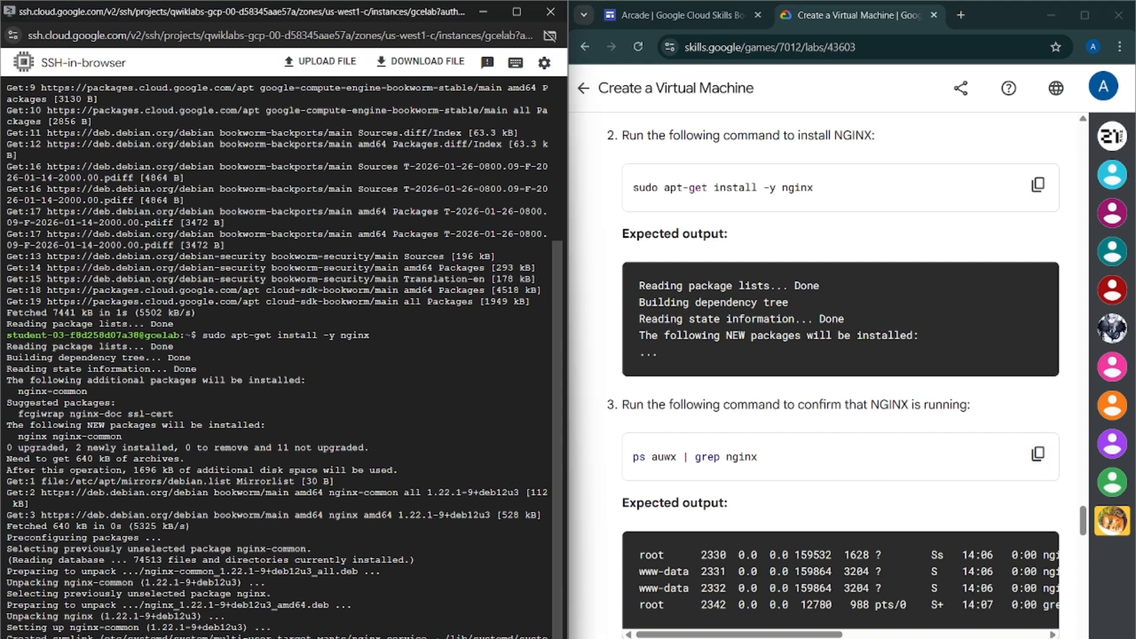
key(ctrl+v)
key(Return)
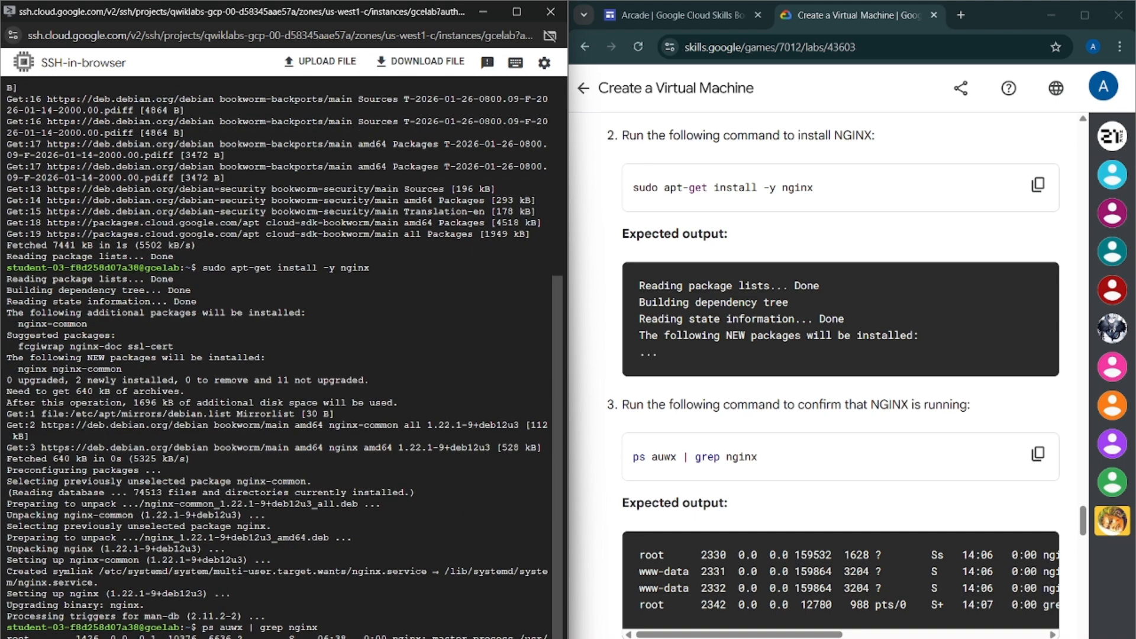
Run Check my progress for the Compute Engine instance and NGINX server task
scroll(867, 317, down, 7)
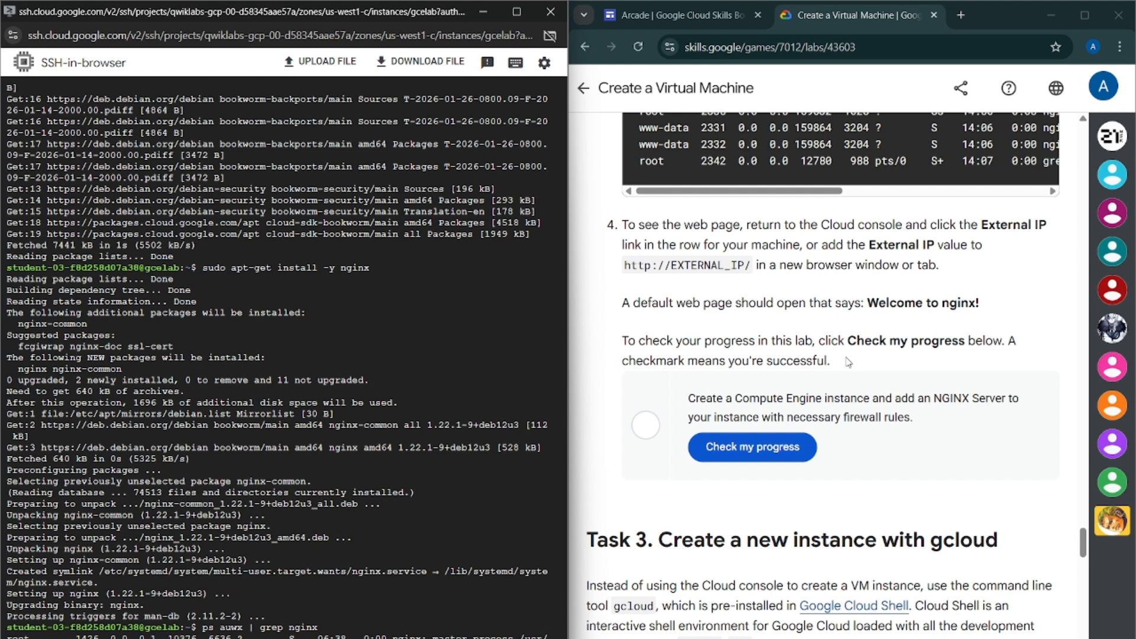
click(737, 454)
scroll(850, 449, down, 3)
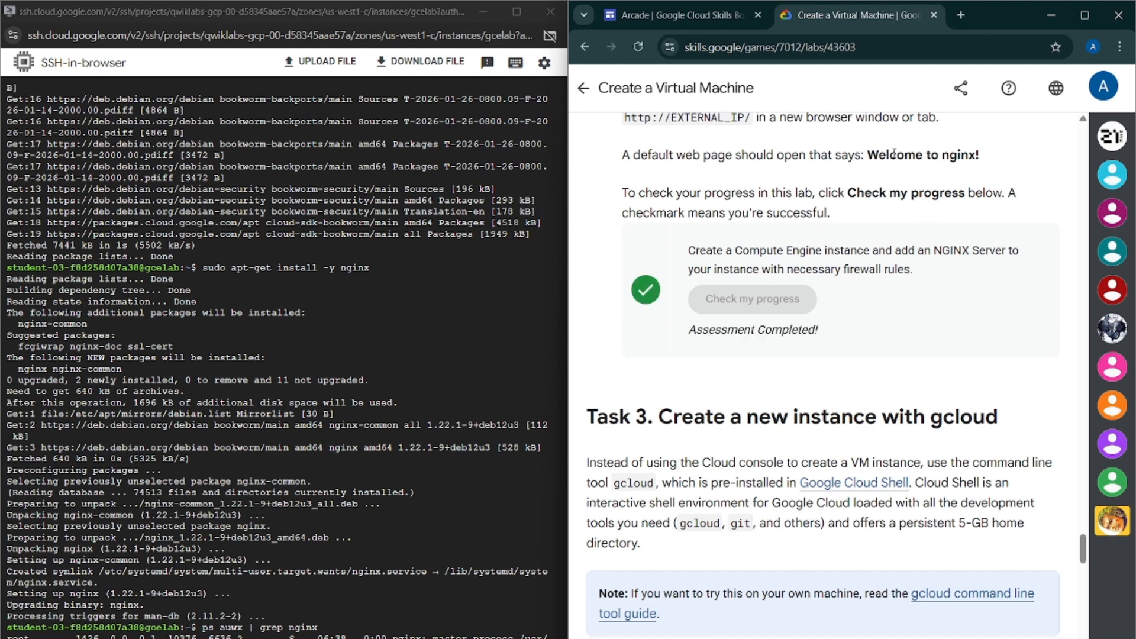
Copy the gcloud compute instances create gcelab2 --machine-type e2-medium --zone=$ZONE command and run it in Cloud Shell
scroll(841, 190, down, 2)
scroll(841, 191, down, 3)
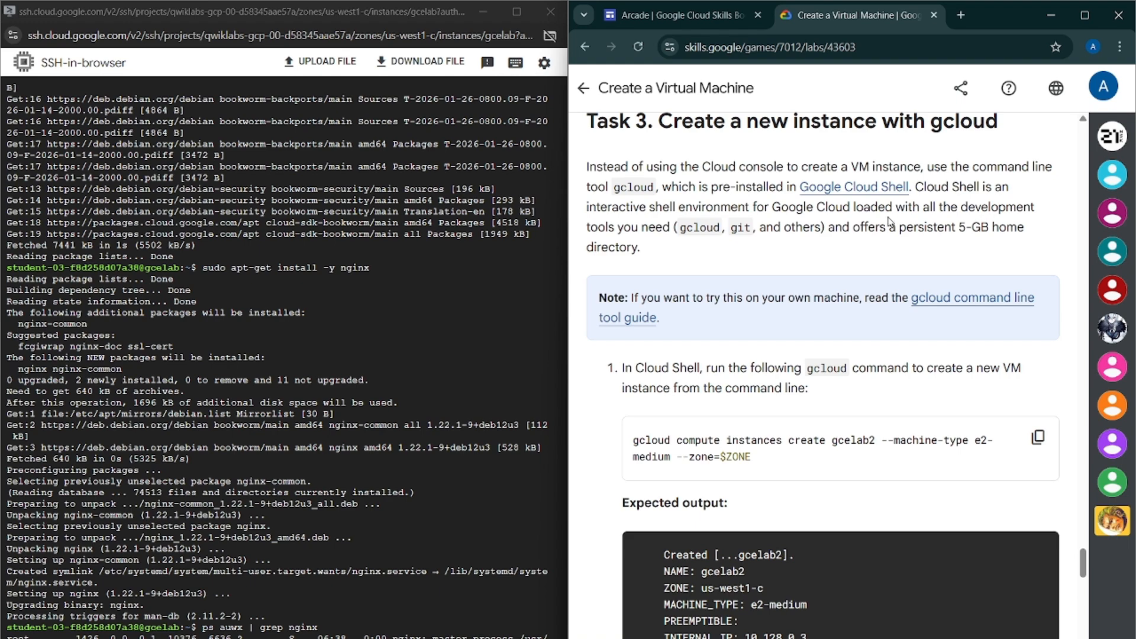
click(1037, 437)
click(483, 12)
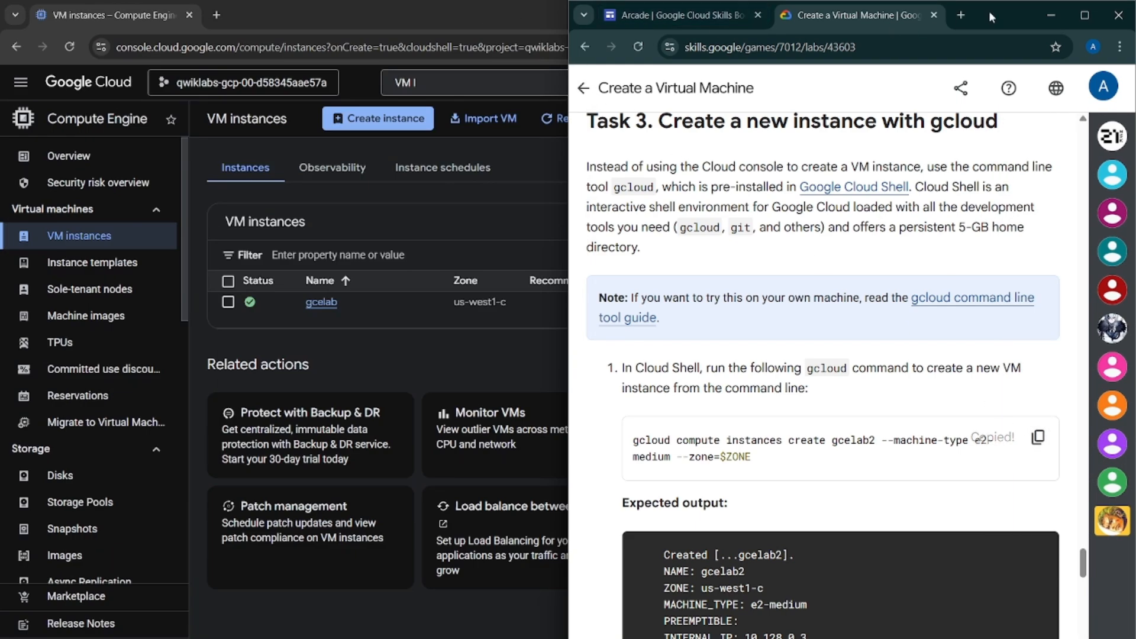
click(1079, 19)
click(1051, 15)
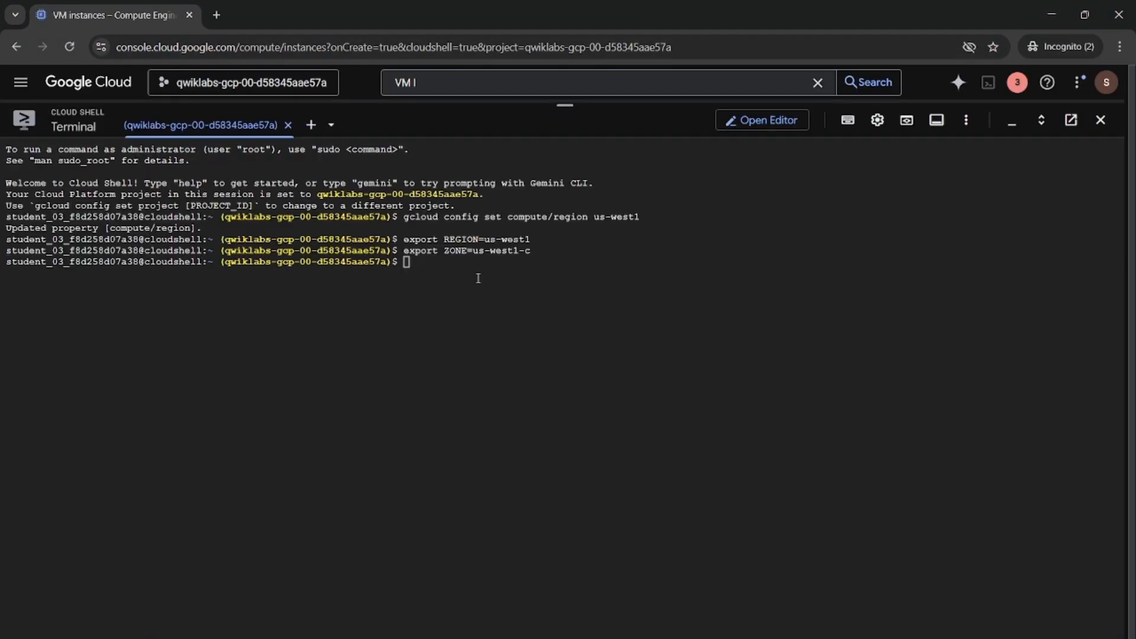
click(479, 279)
key(ctrl+v)
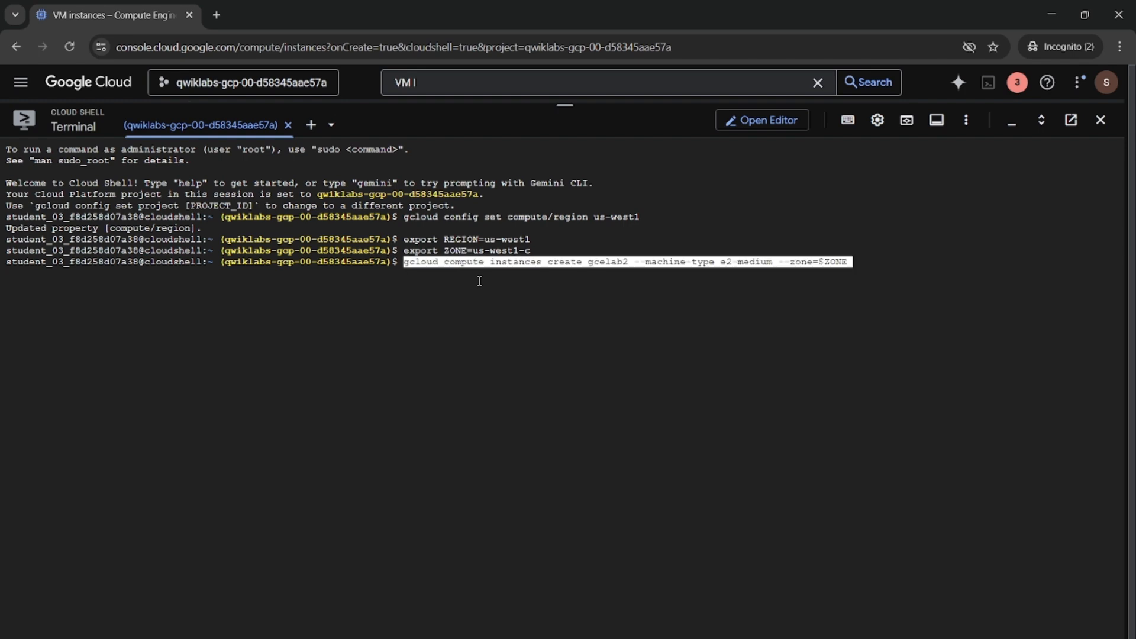
key(Return)
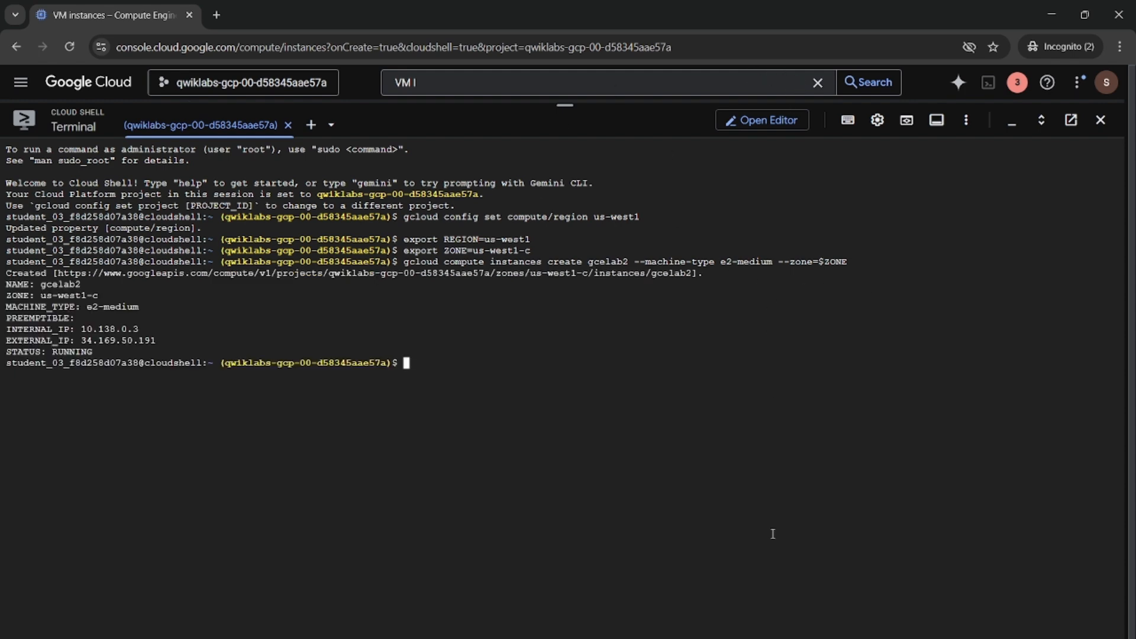
Read through the remaining Task 3 instructions down to the Task 4 knowledge quiz
mouse_move(732, 637)
click(684, 609)
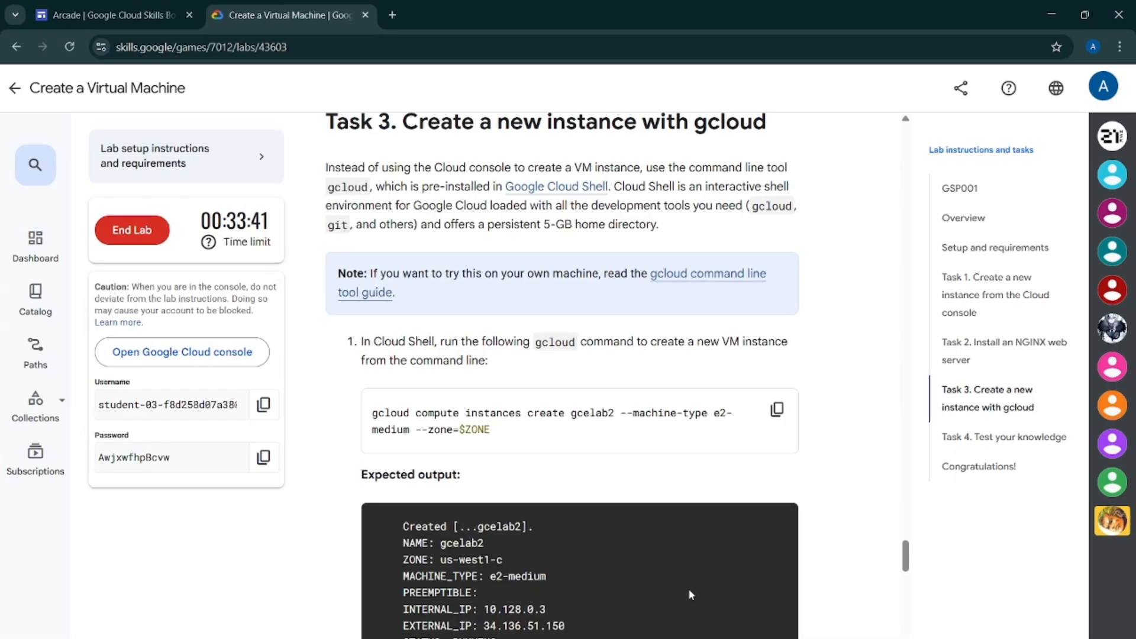
scroll(686, 598, down, 7)
click(504, 254)
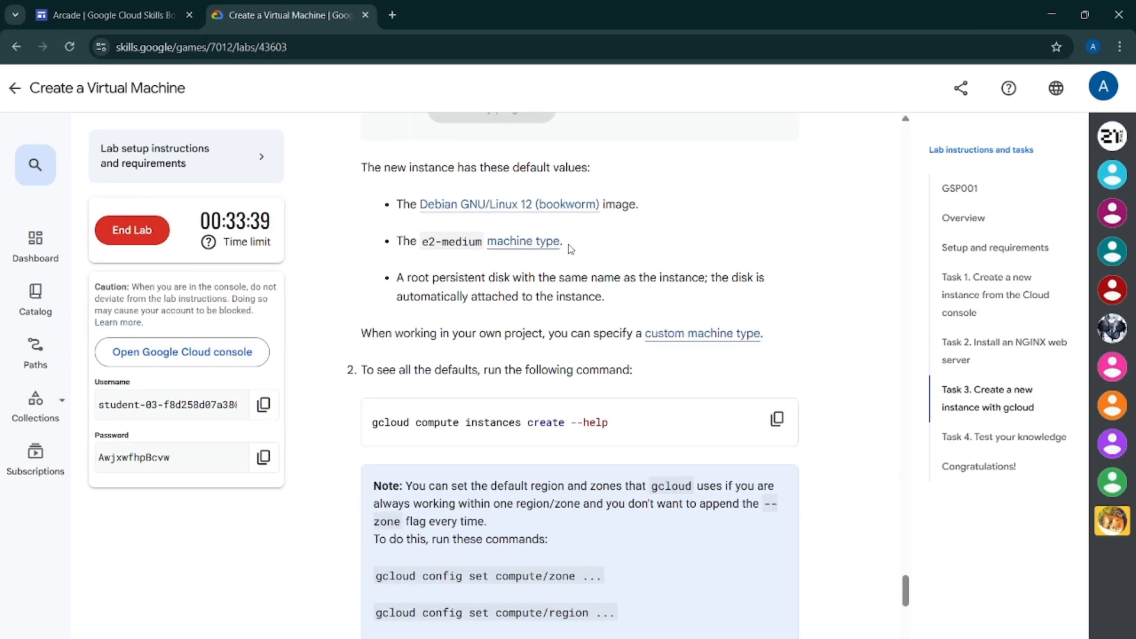
scroll(616, 262, down, 5)
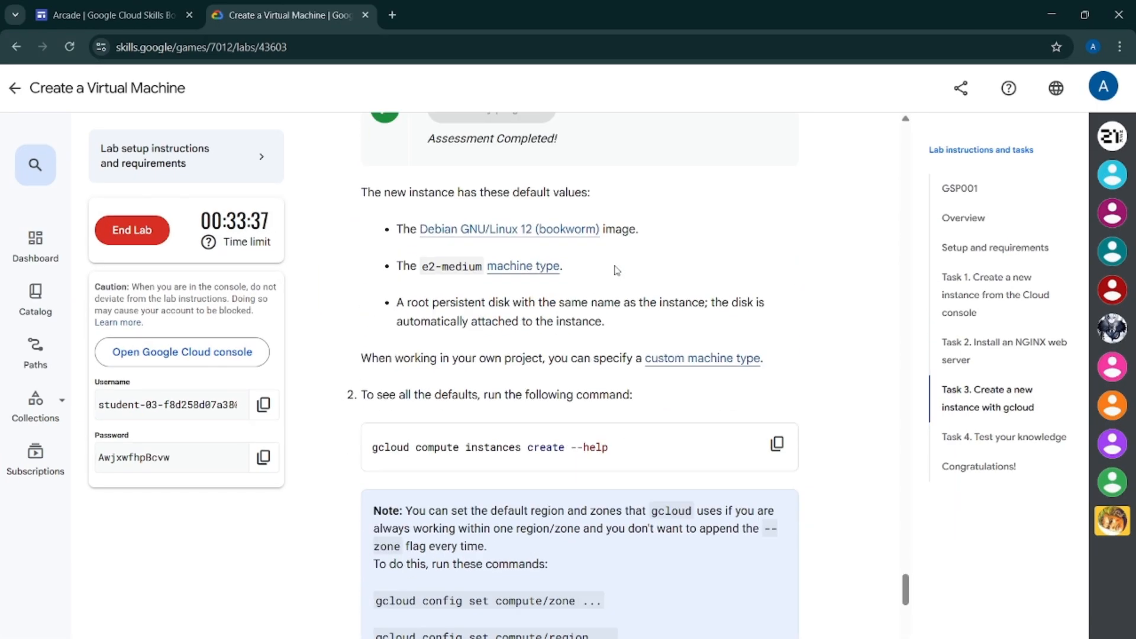
scroll(622, 263, down, 7)
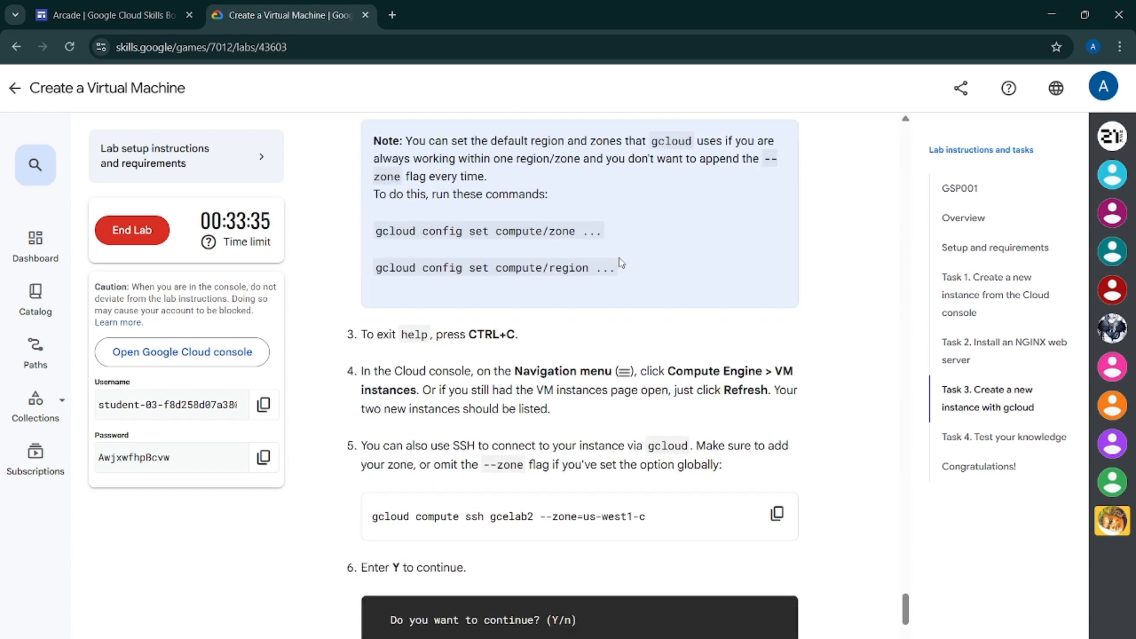
scroll(622, 262, down, 12)
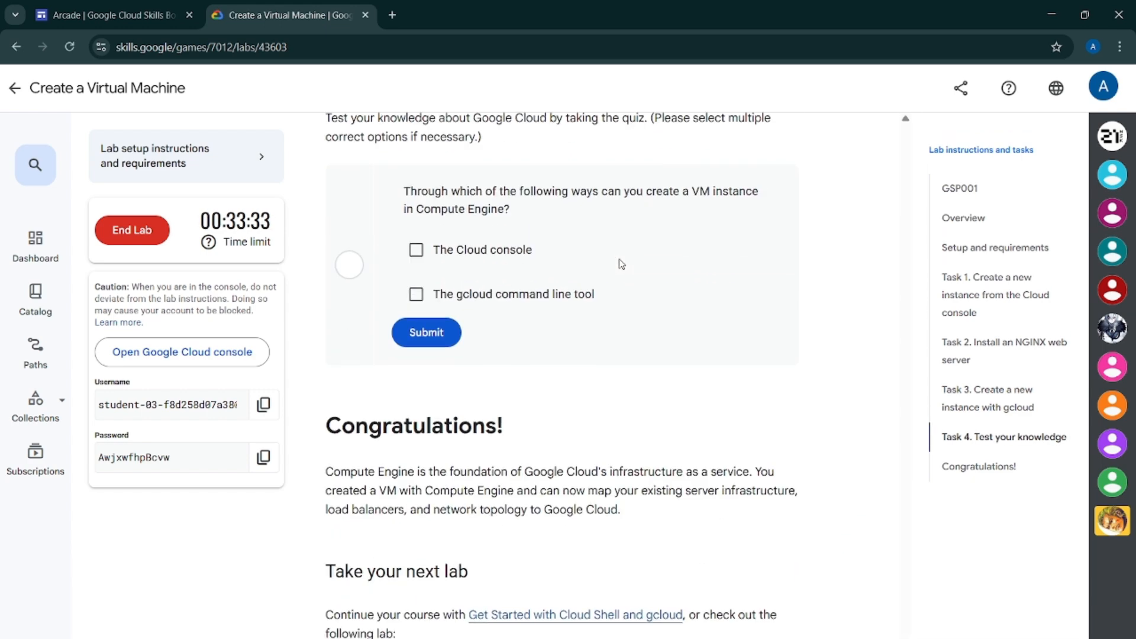